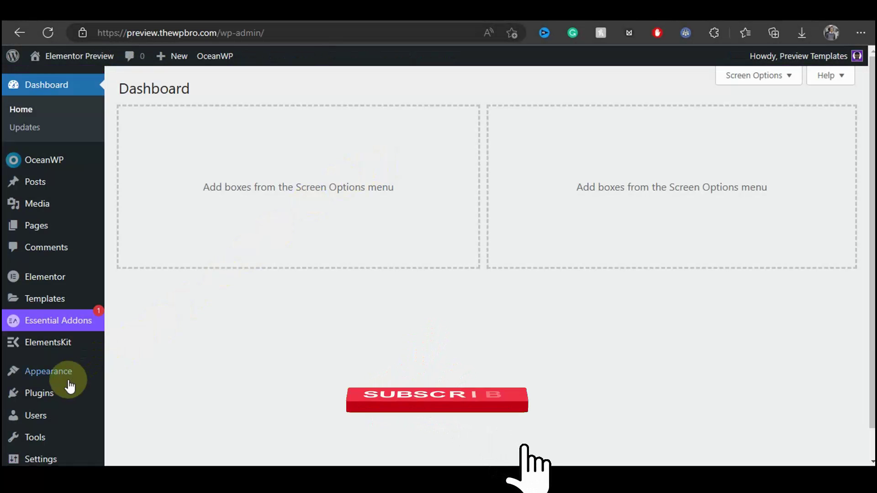
Step: Go to Plugins > Add New and search the plugin directory for 'elementor'
mouse_move(59, 396)
click(129, 412)
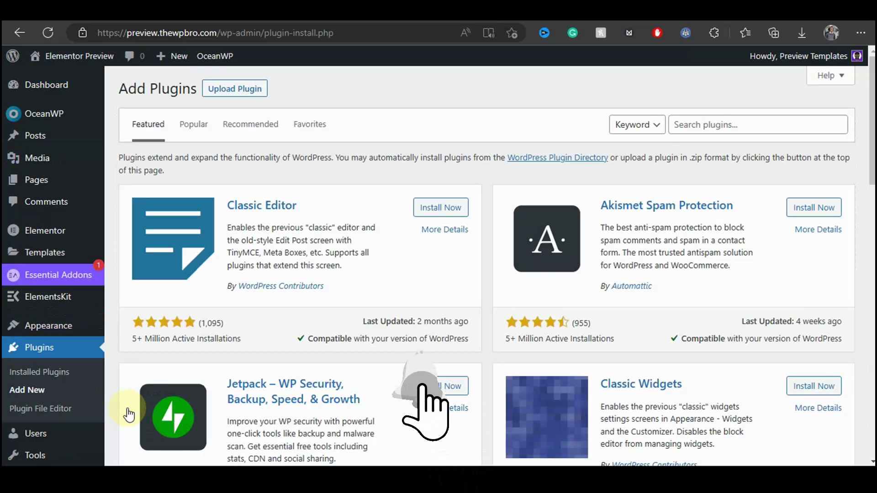
click(706, 120)
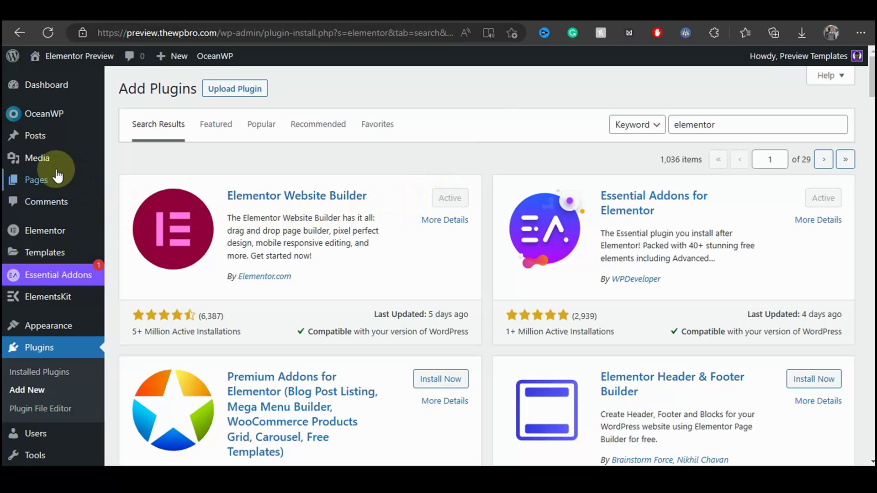
Step: Create a new page and set its template to Elementor Full Width
mouse_move(55, 179)
click(123, 200)
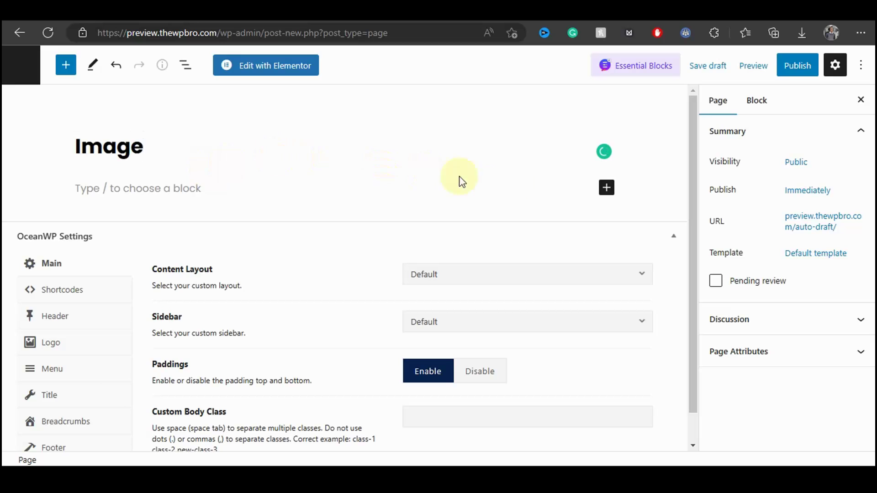
double_click(713, 253)
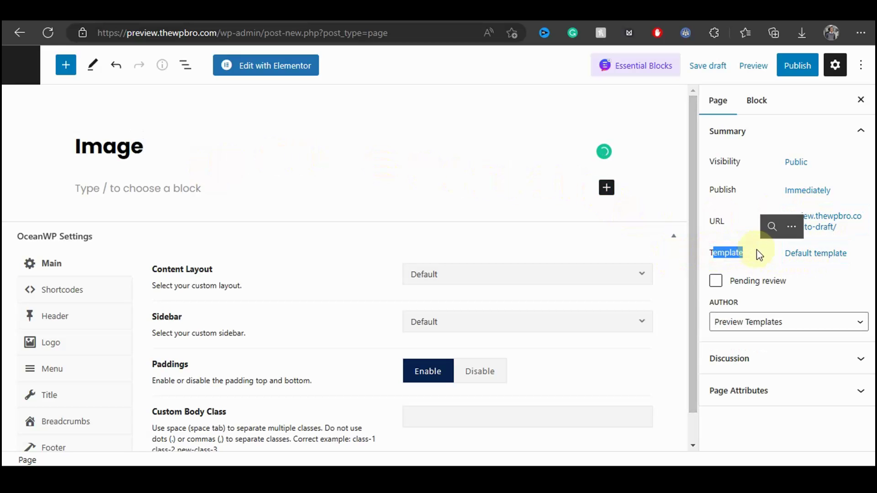
click(802, 254)
click(772, 349)
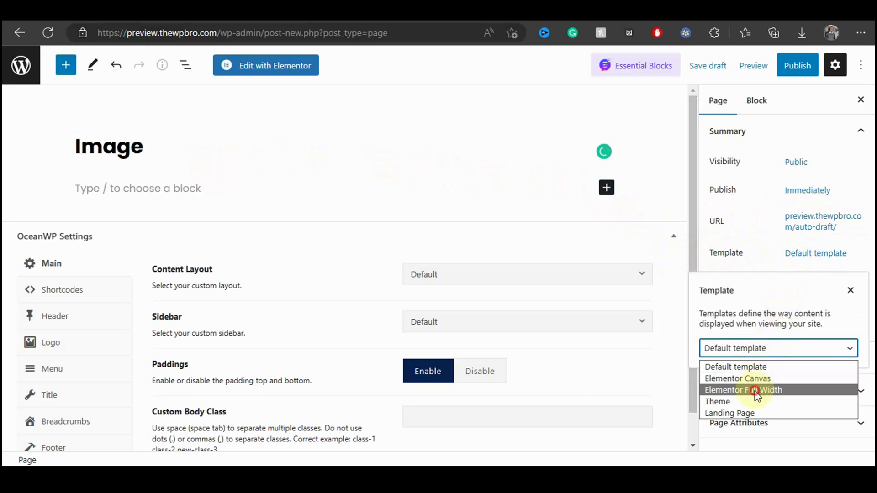
click(759, 390)
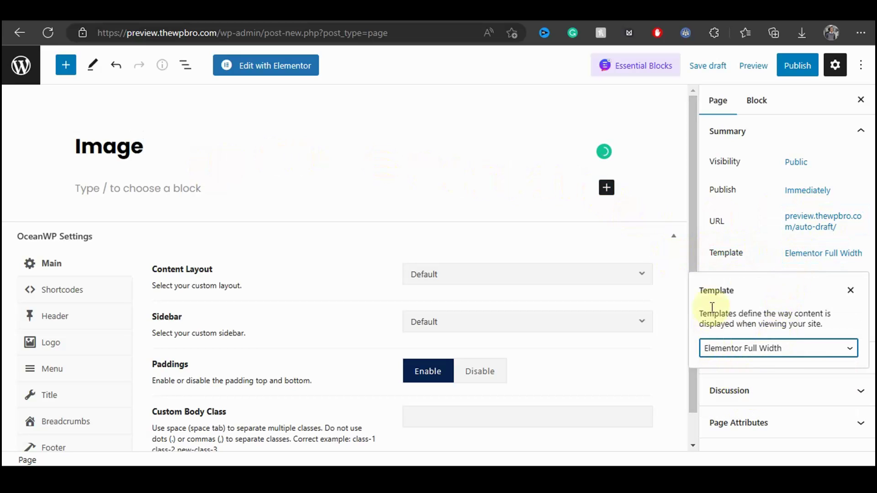
click(666, 185)
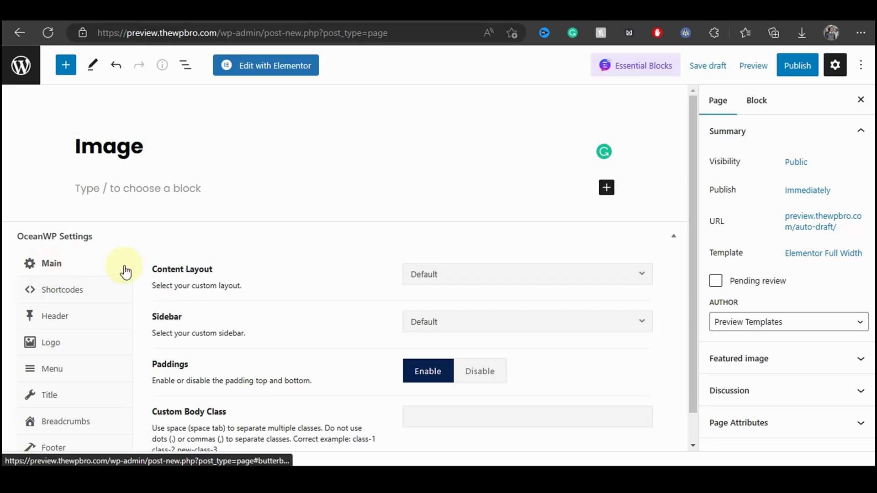
Step: Set the OceanWP content layout to Full Width and disable the page title display
click(431, 276)
click(457, 373)
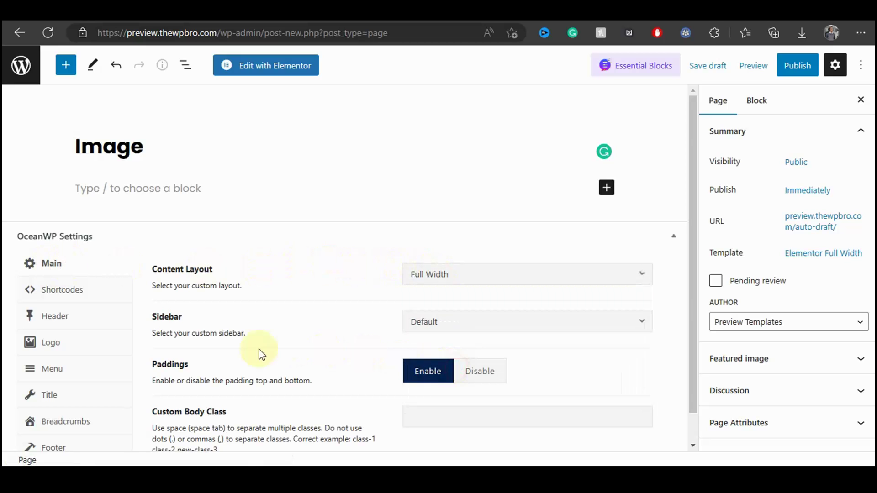
click(60, 404)
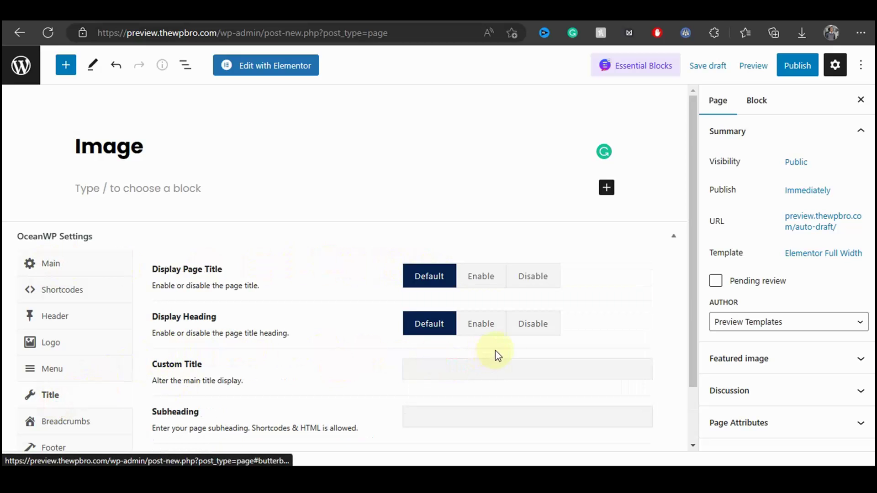
click(526, 275)
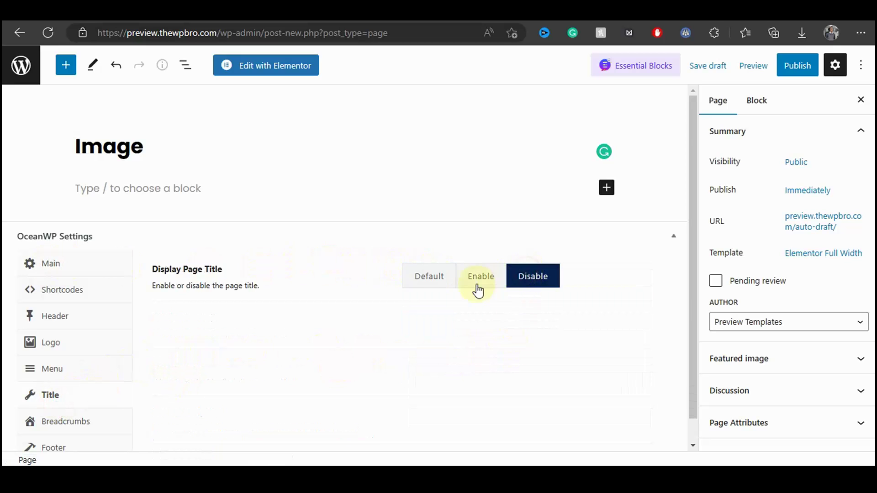
click(798, 68)
Step: Publish the Image page, view it in a new window, then open it with Elementor
click(749, 67)
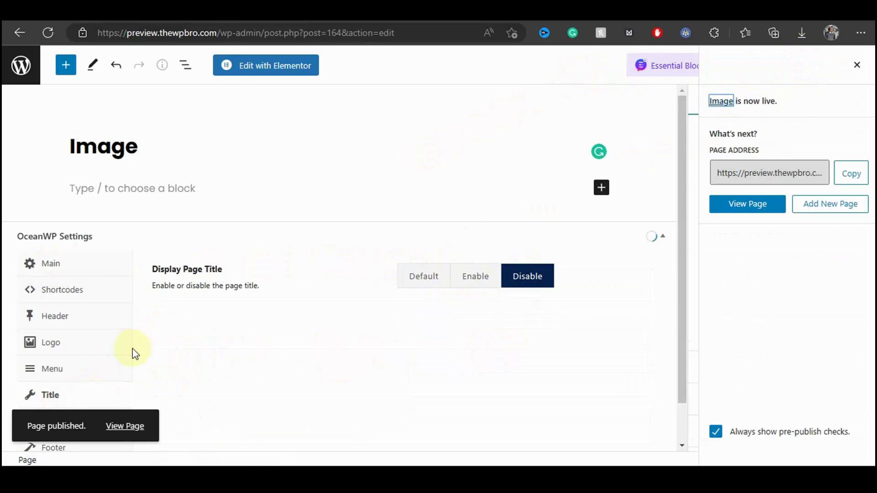
right_click(110, 437)
click(203, 170)
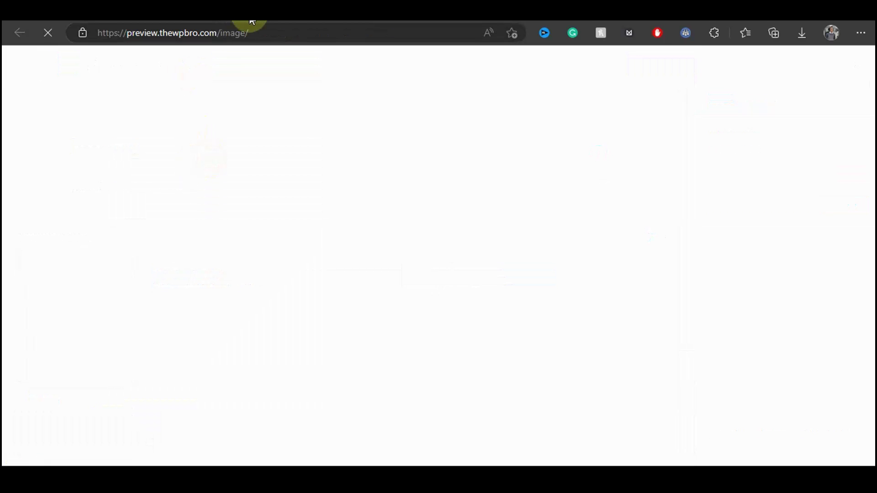
key(alt+Tab)
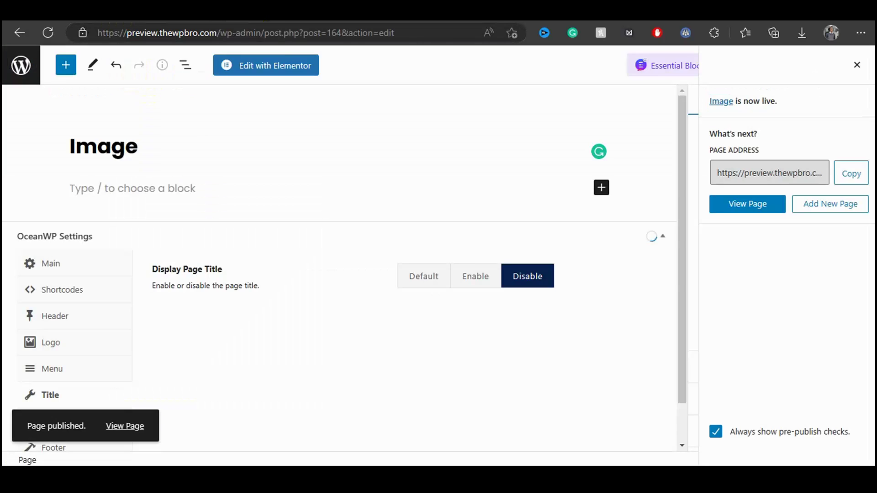
click(265, 69)
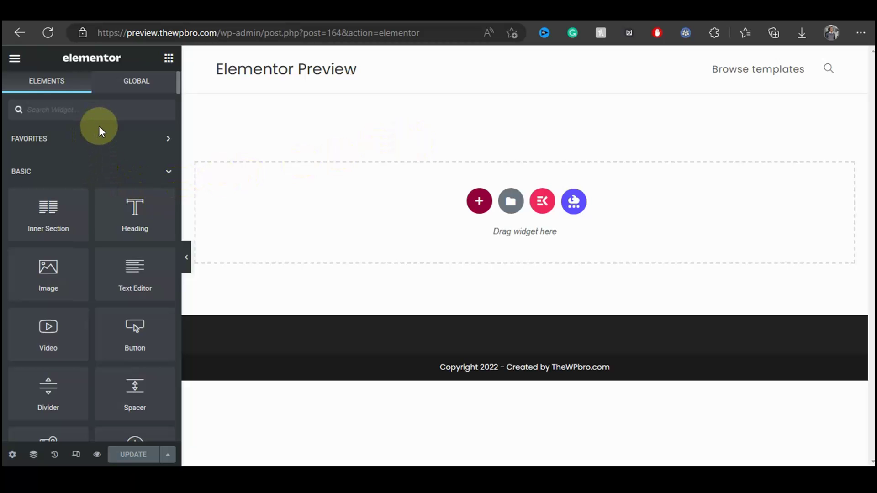
Step: Search widgets for 'image co' and drag Image Comparison into the empty section
click(99, 111)
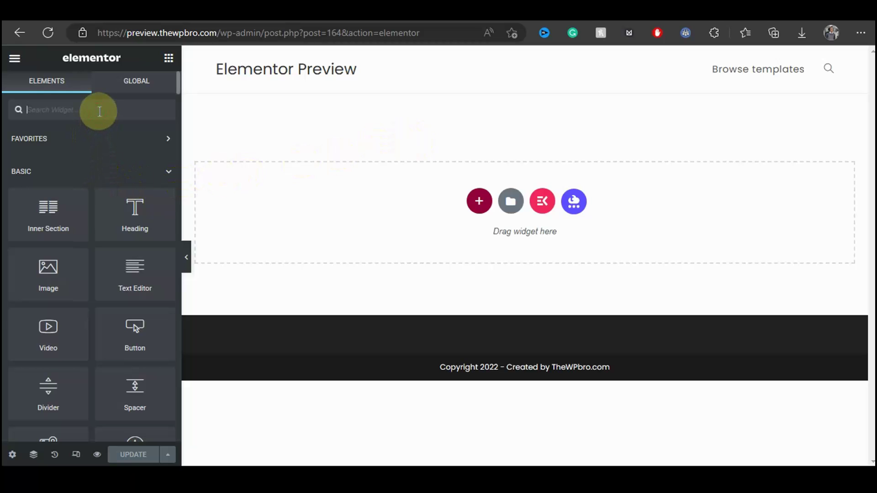
text(image com)
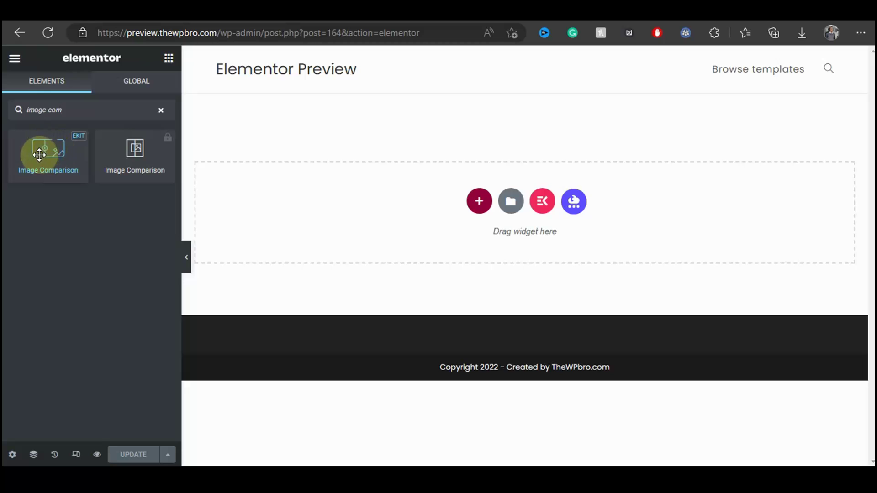
drag(49, 151, 347, 190)
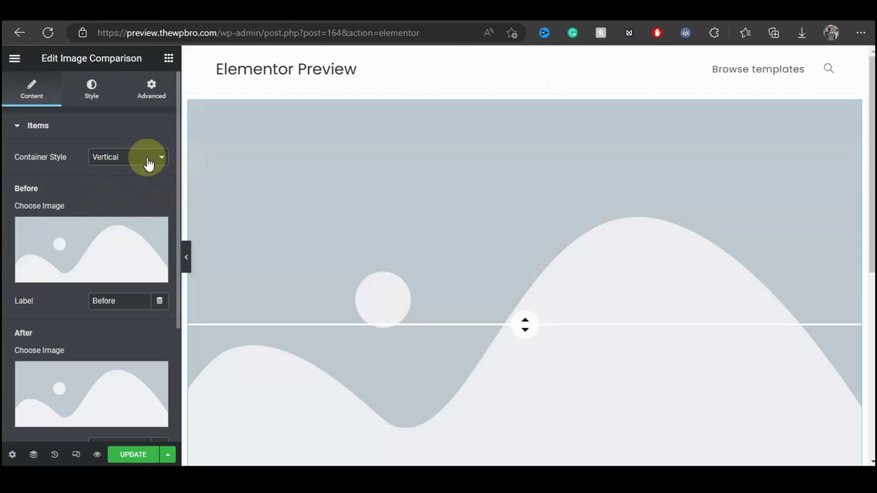
Step: Switch the comparison widget's Container Style from Vertical to Horizontal
scroll(592, 248, down, 4)
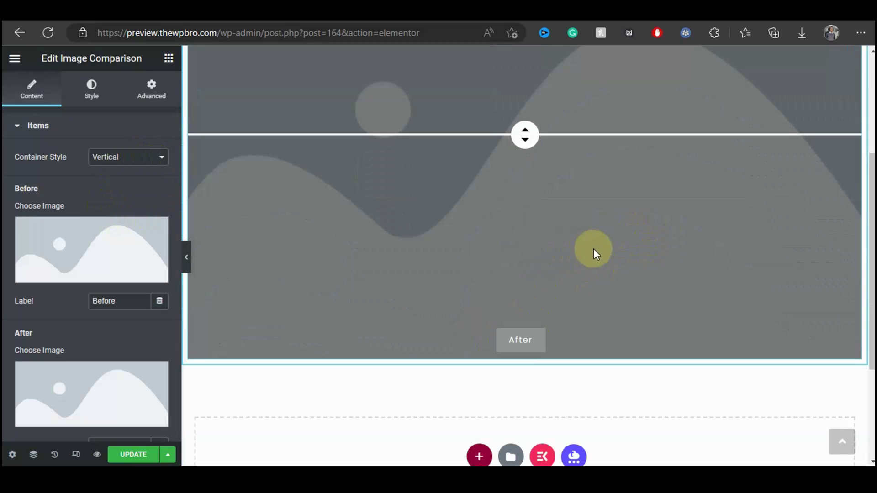
scroll(415, 265, up, 4)
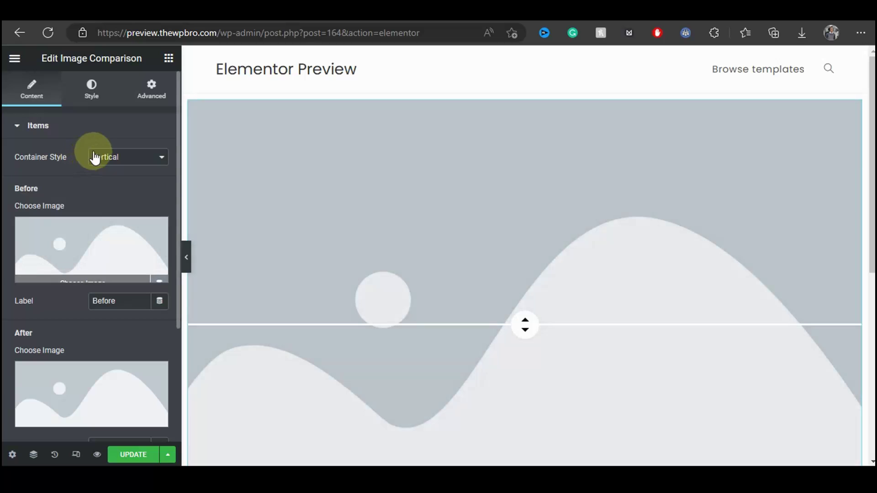
click(101, 157)
click(113, 176)
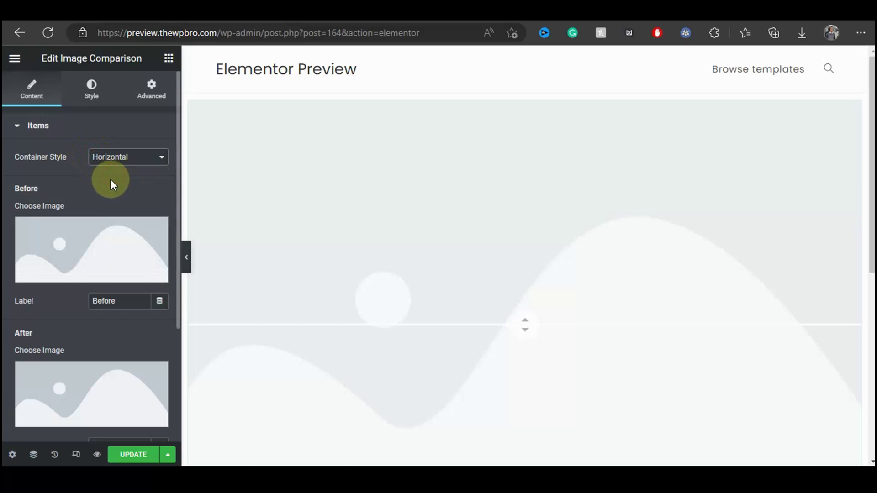
scroll(94, 185, down, 2)
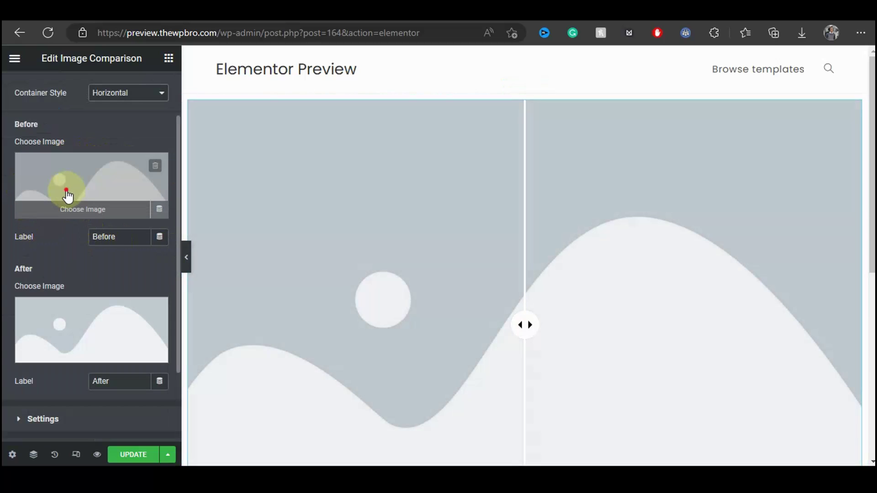
Step: Insert the Microsoft screenshot from the Media Library as the Before image
click(67, 195)
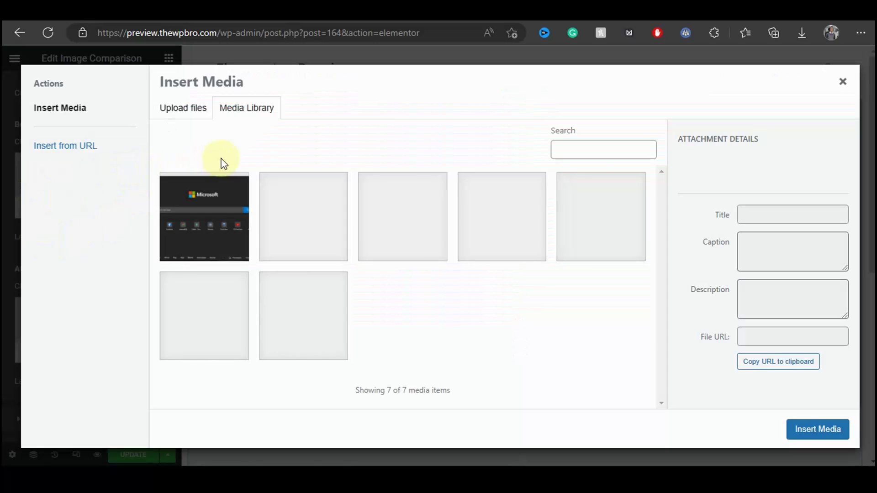
click(210, 234)
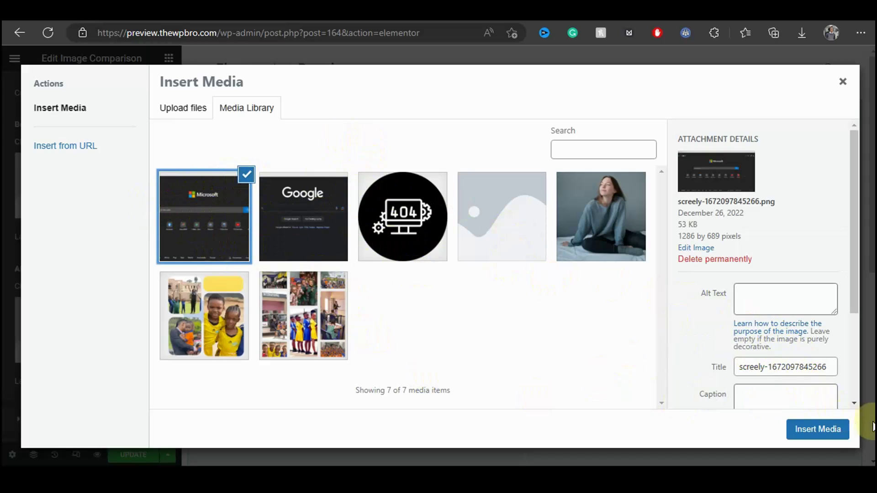
click(812, 431)
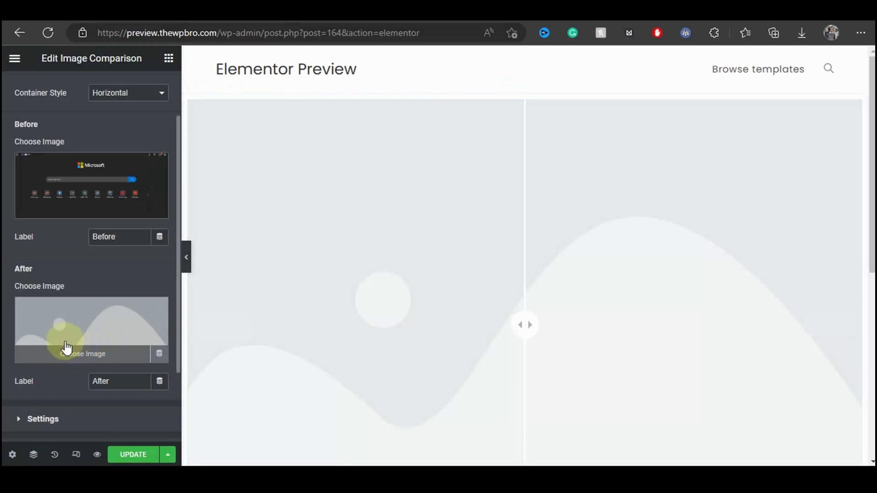
Step: Insert the Google screenshot from the Media Library as the After image
click(66, 347)
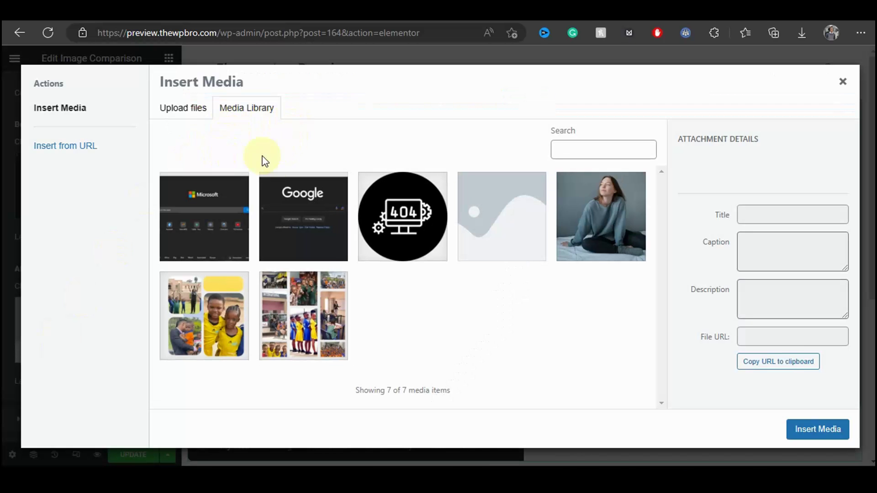
click(296, 215)
click(824, 434)
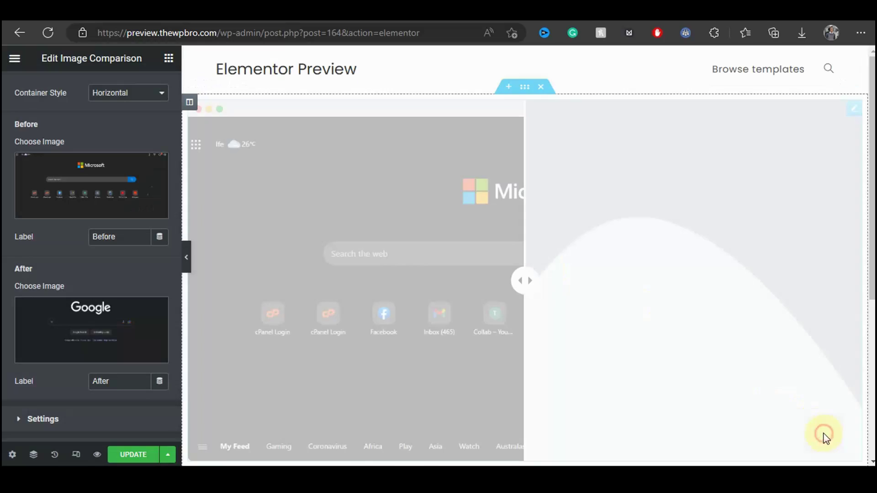
scroll(60, 253, down, 2)
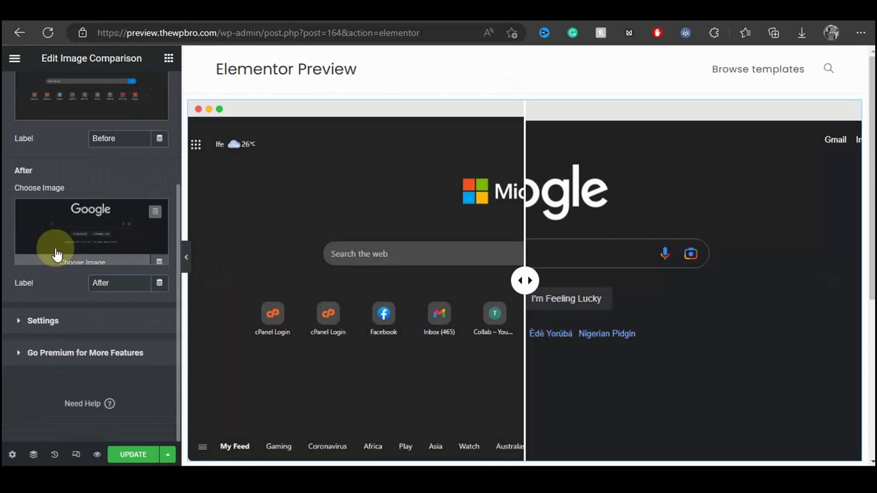
scroll(62, 219, up, 3)
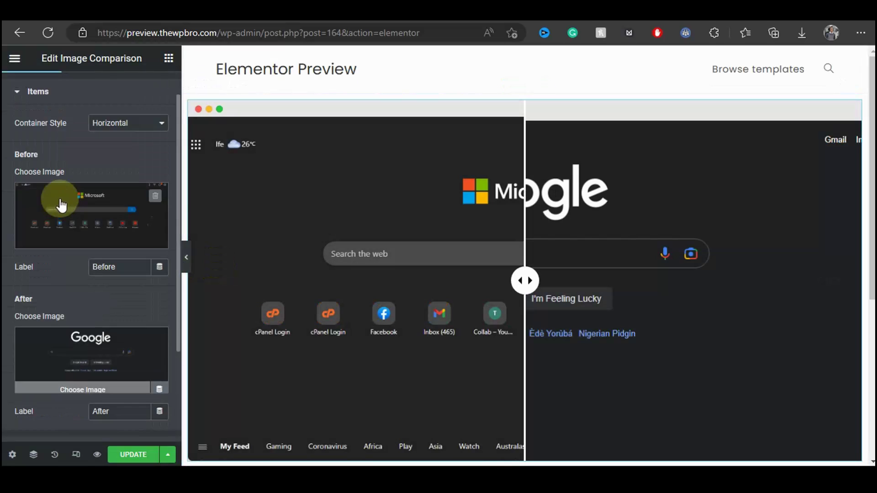
Step: Rename the Before label to 'Bing' and the After label to 'Google', then expand Settings
double_click(106, 267)
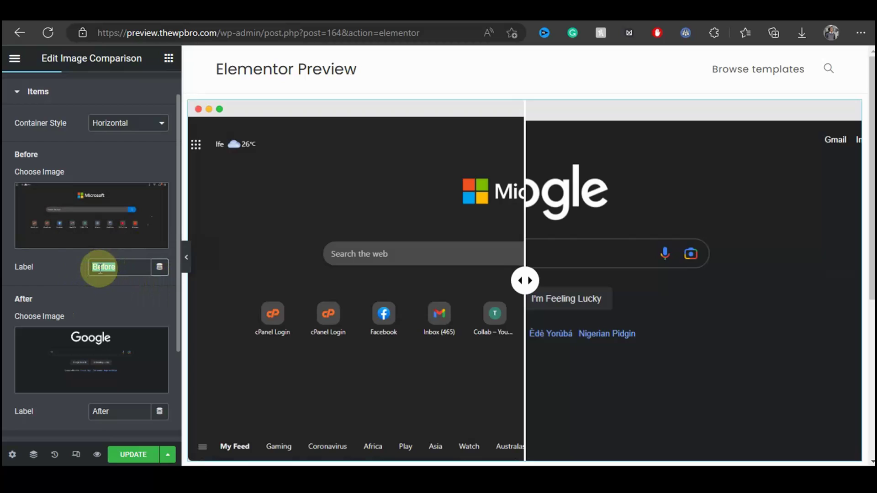
key(BackSpace)
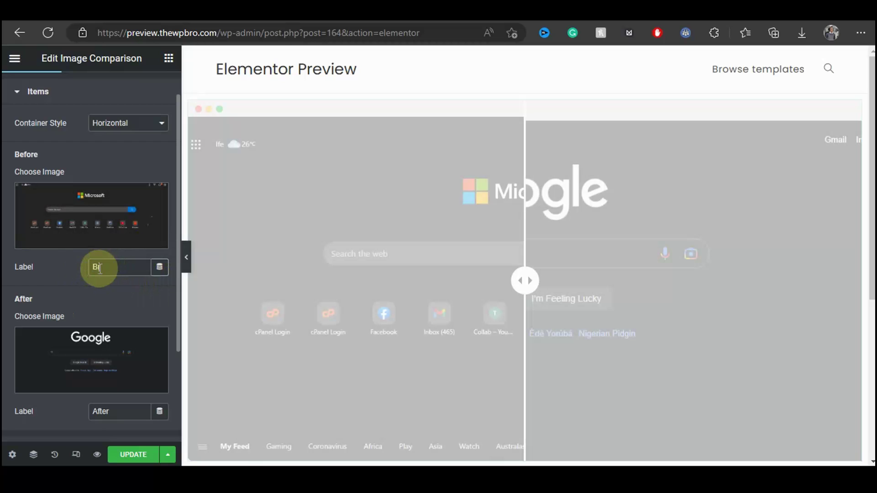
click(106, 410)
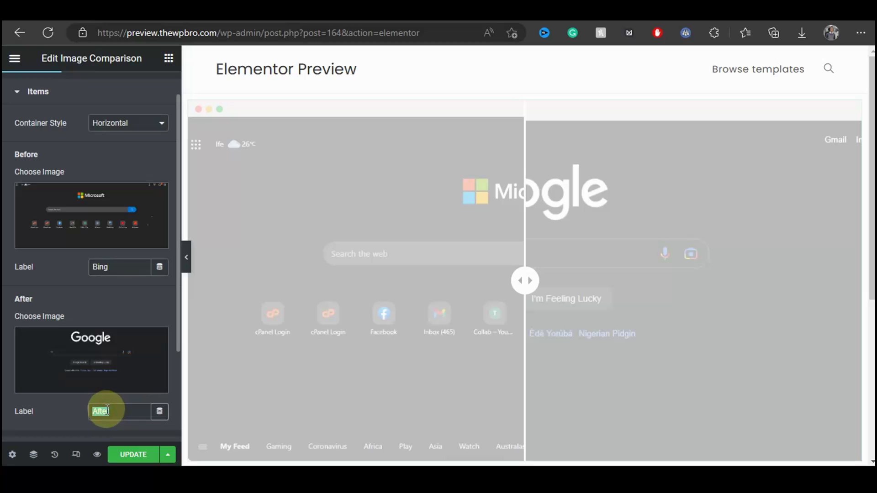
key(BackSpace)
text(Google)
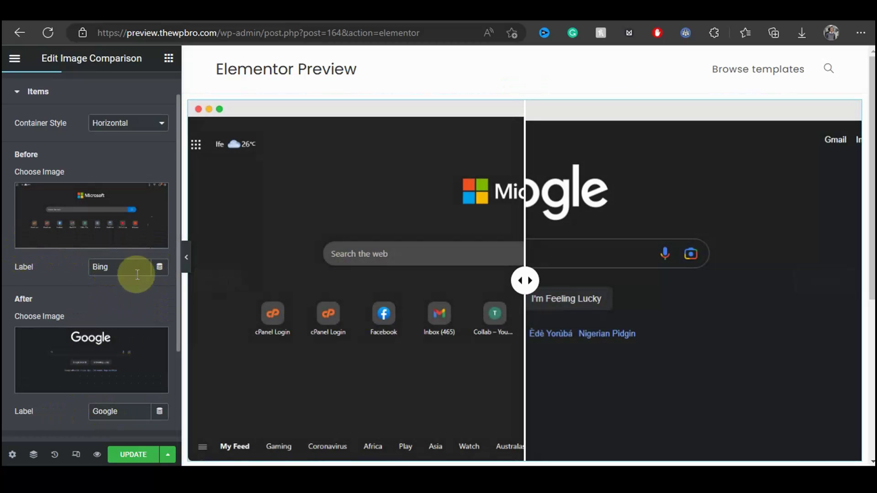
scroll(115, 297, down, 3)
click(26, 325)
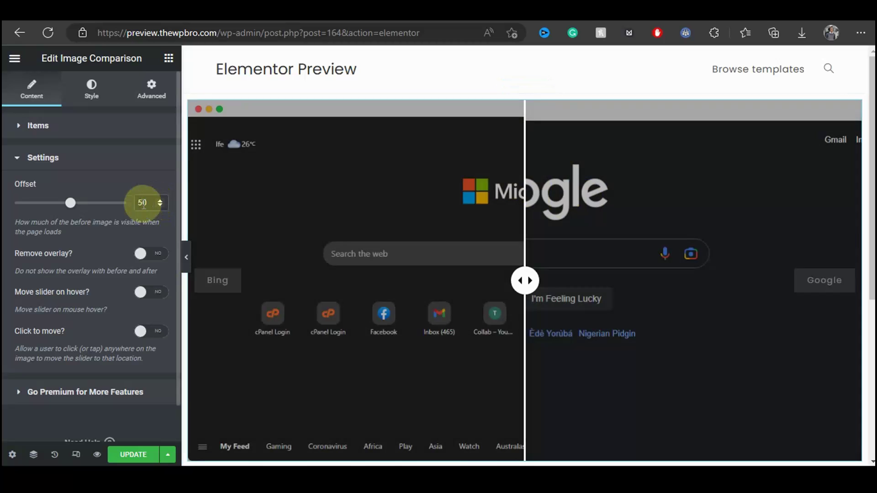
click(139, 203)
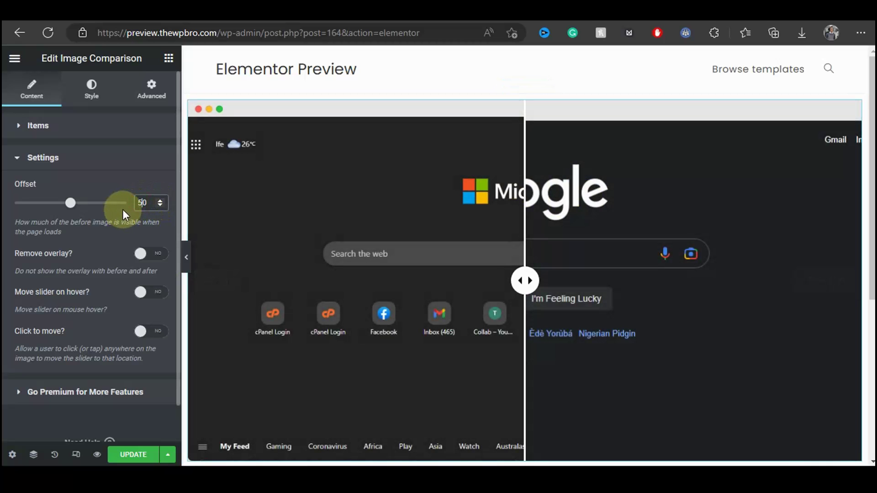
text(20)
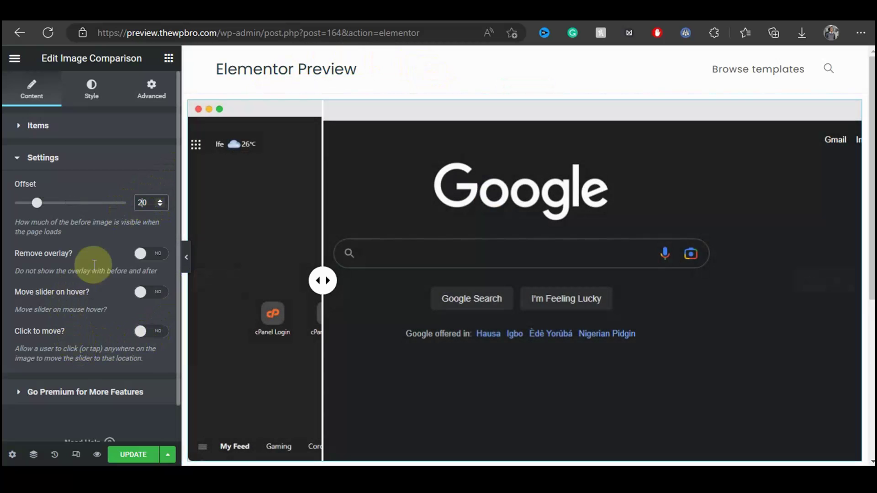
key(BackSpace)
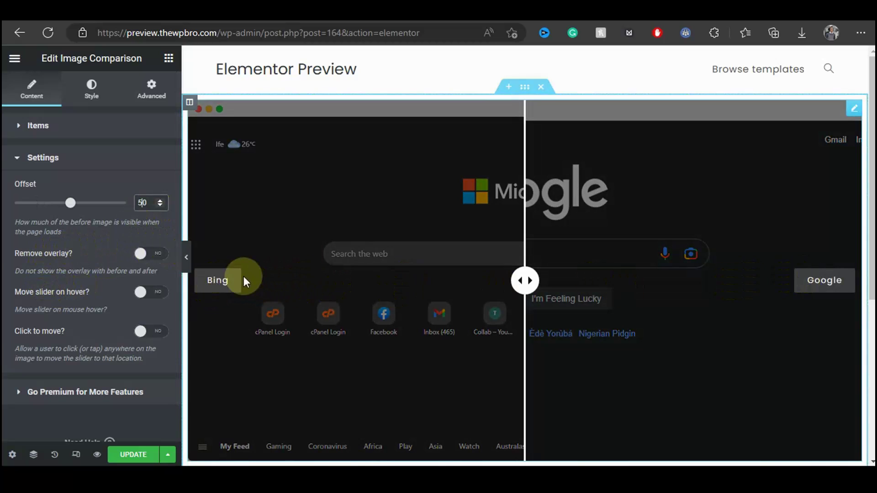
click(151, 253)
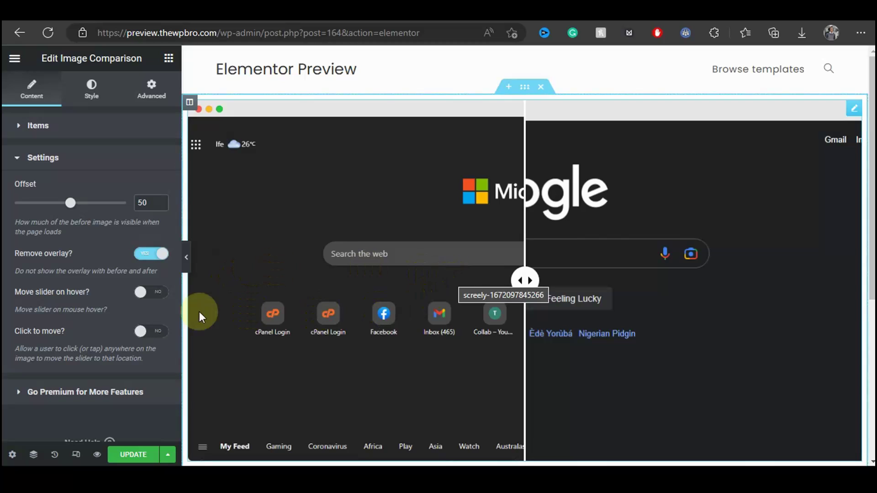
click(147, 253)
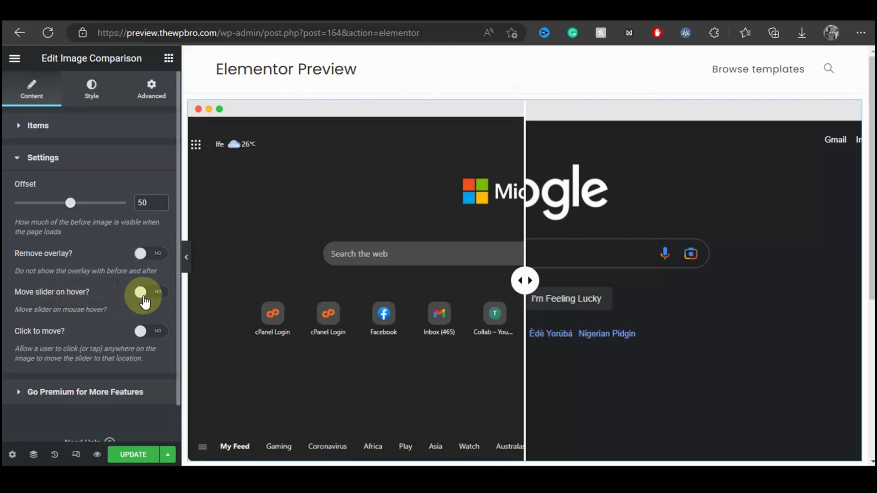
click(144, 293)
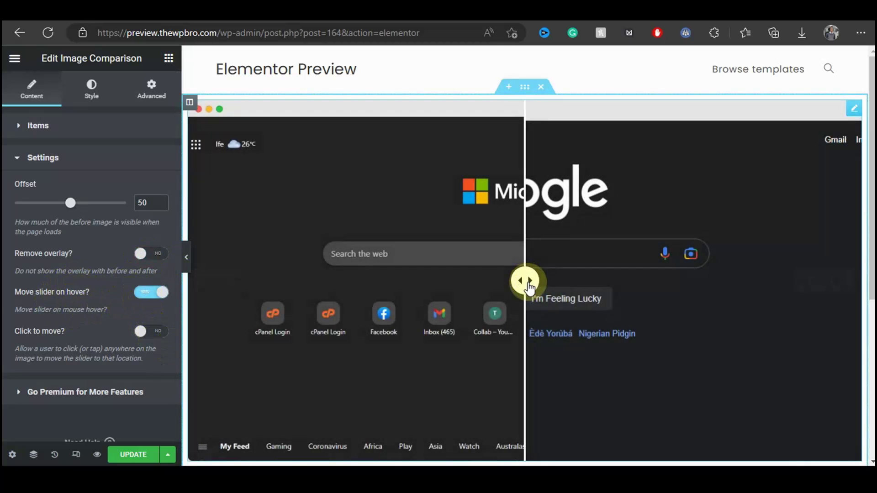
scroll(178, 237, down, 1)
scroll(552, 223, down, 3)
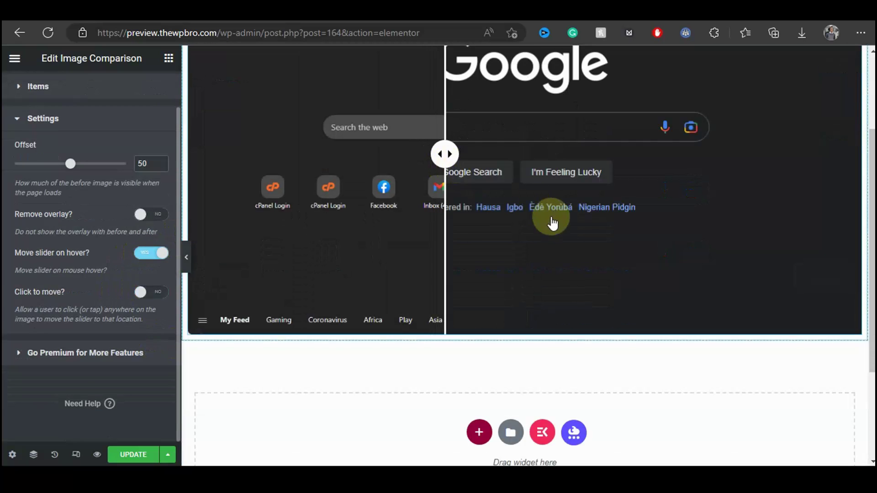
scroll(443, 223, up, 3)
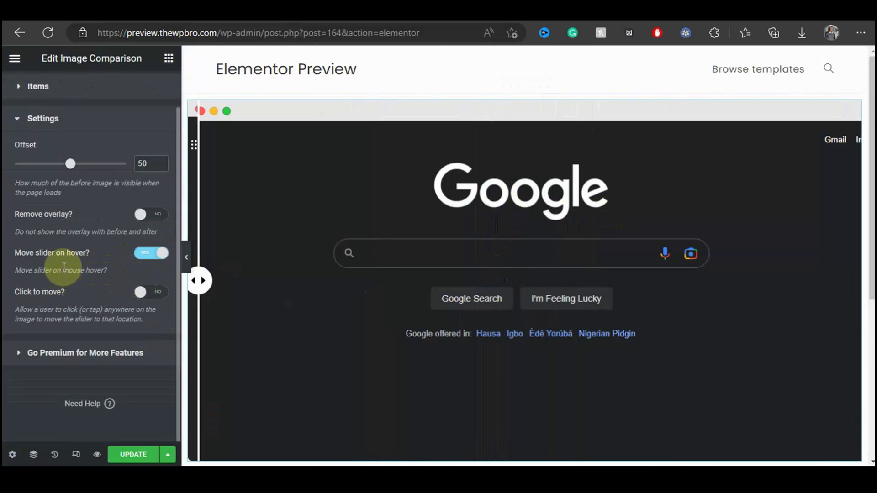
click(137, 252)
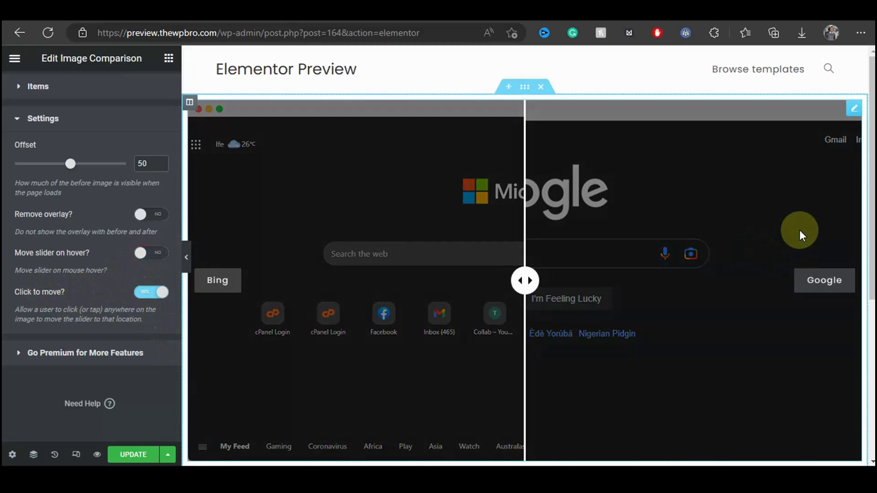
click(799, 233)
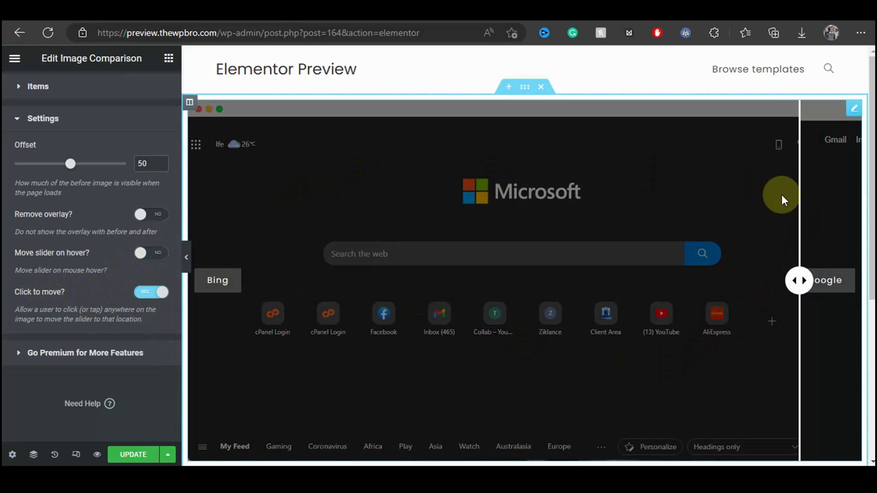
click(245, 191)
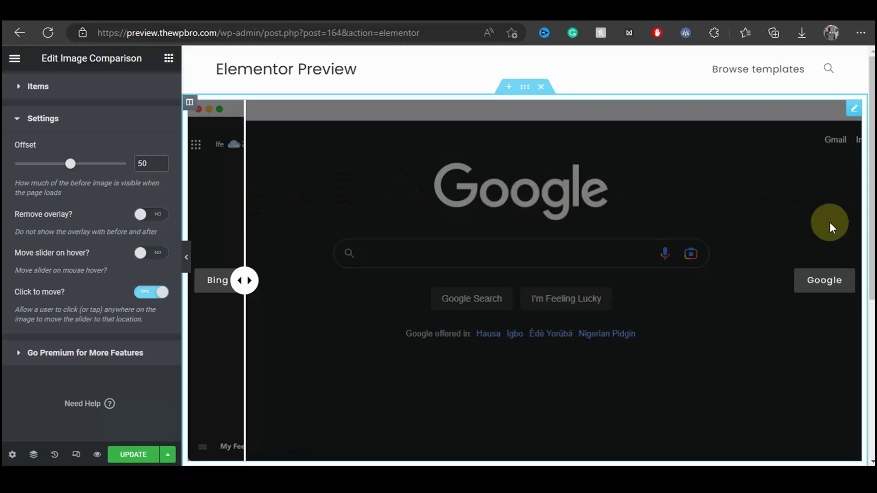
click(151, 294)
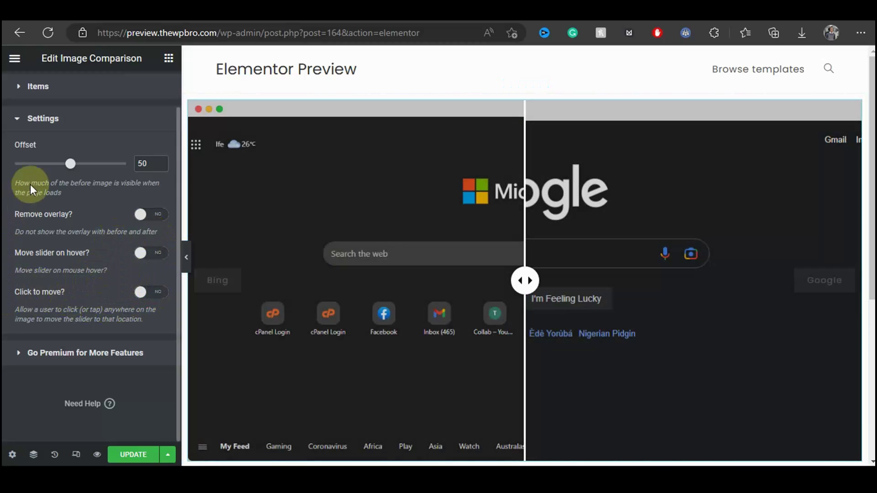
scroll(59, 137, up, 2)
Step: In the Style tab, set Border Radius to 100 and preview it full width
click(93, 89)
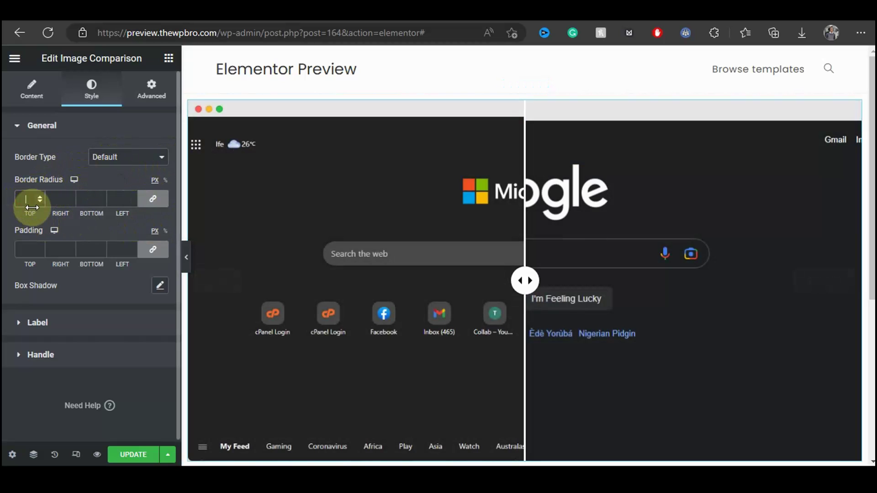
drag(31, 208, 33, 204)
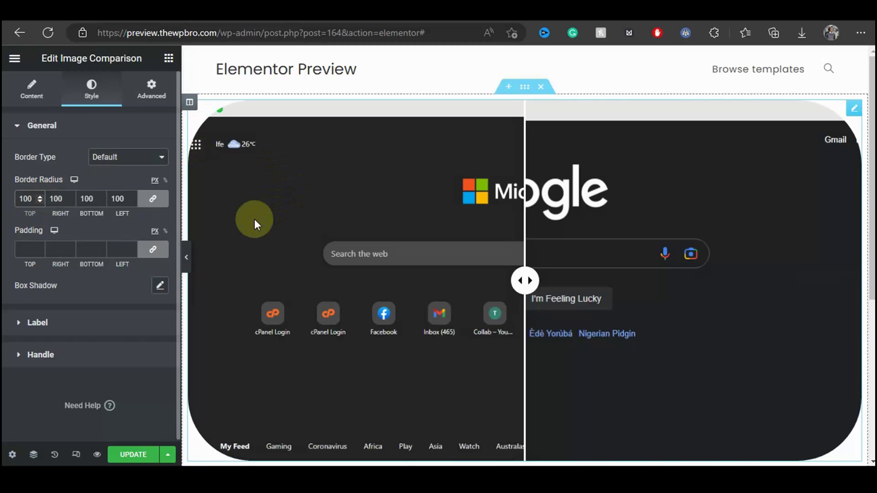
click(187, 252)
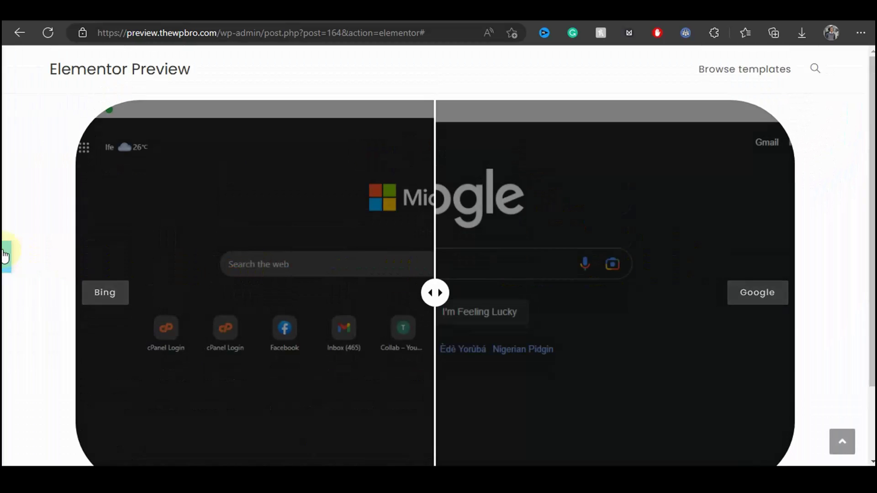
click(5, 255)
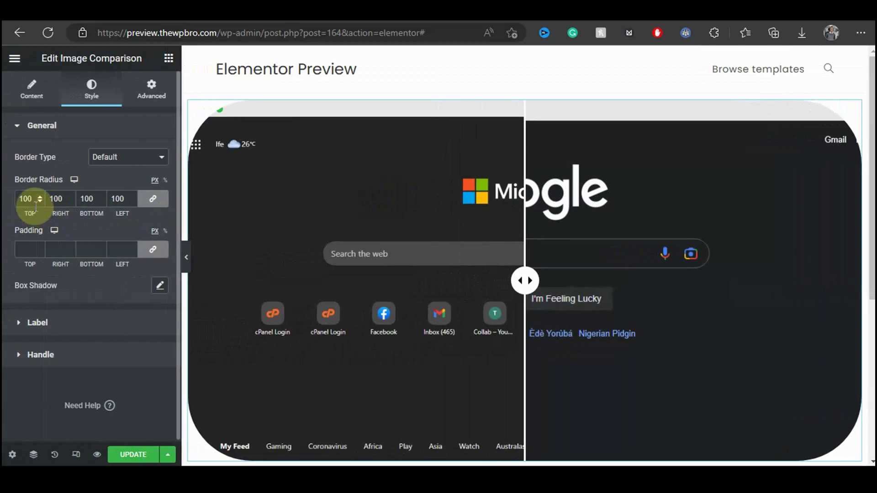
Step: Clear the corner radius and try a solid 5 px red border, previewing the result
key(BackSpace)
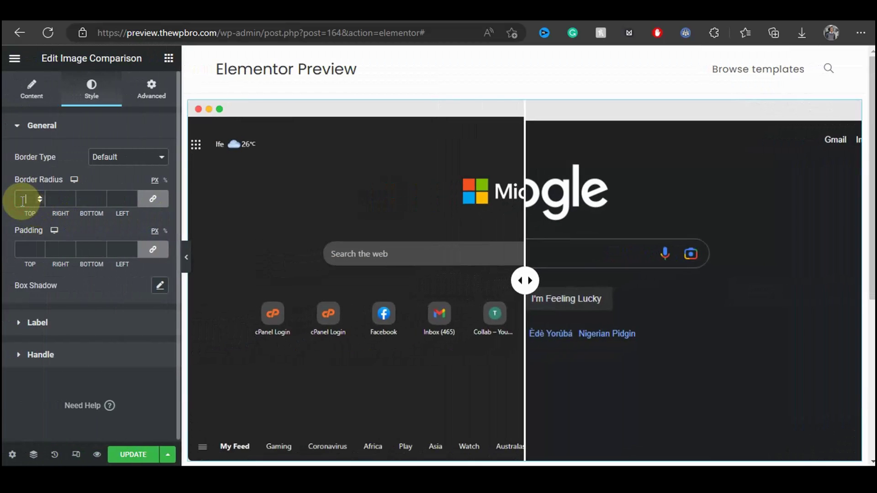
click(24, 249)
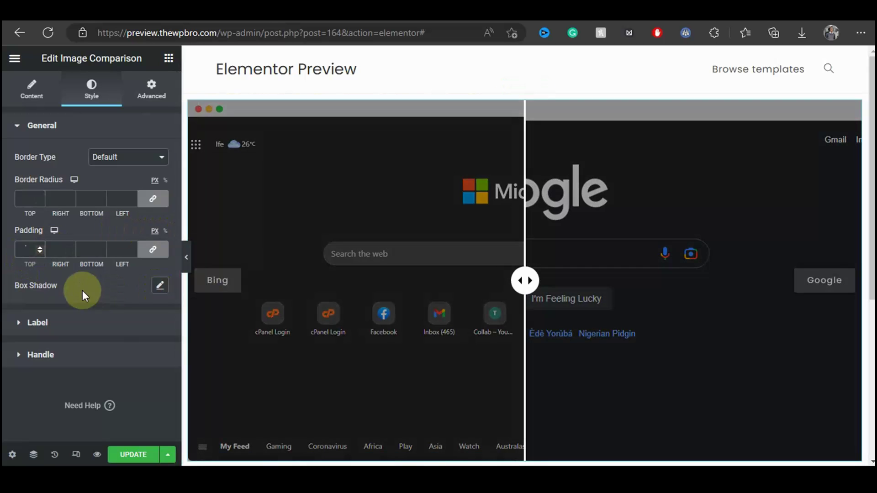
click(110, 160)
click(121, 192)
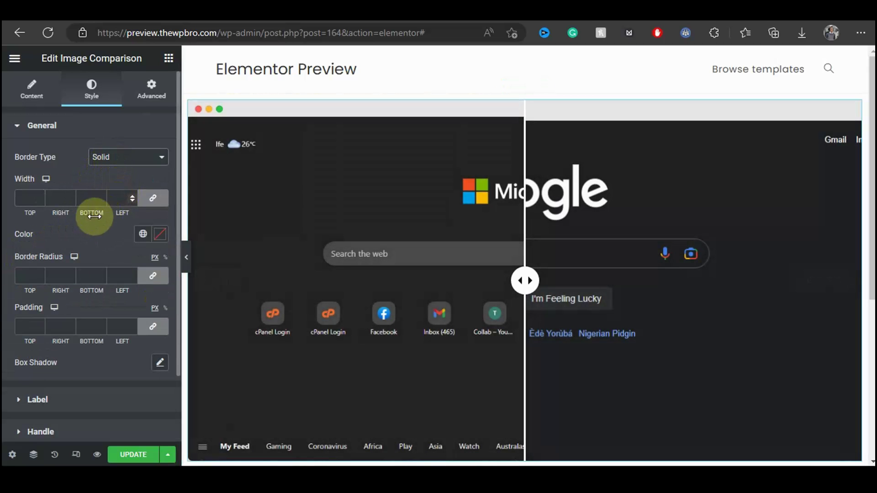
click(31, 199)
text(5)
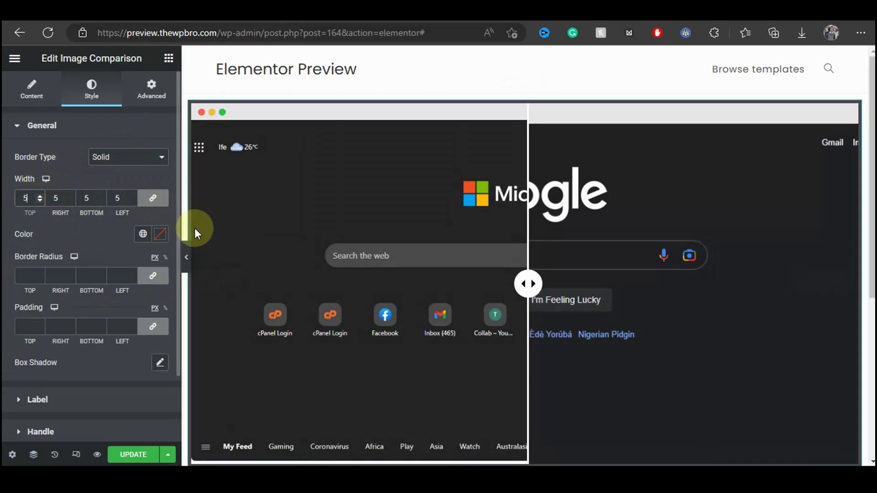
click(163, 234)
click(231, 289)
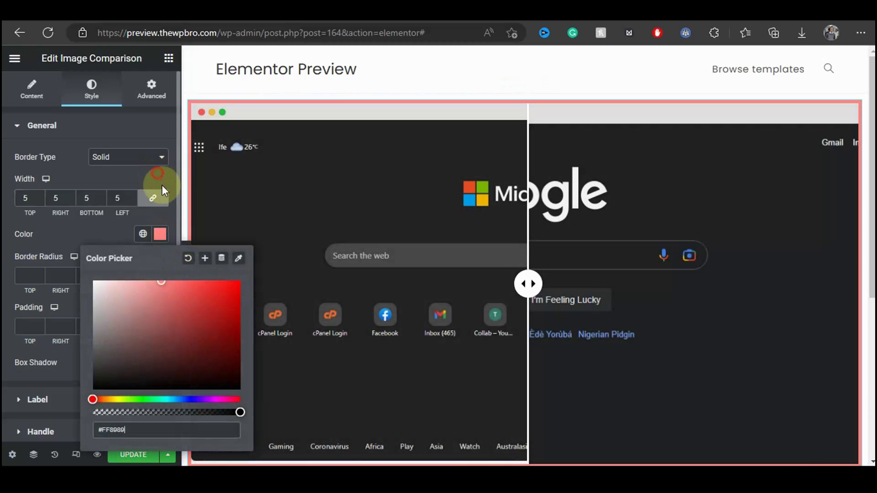
click(192, 215)
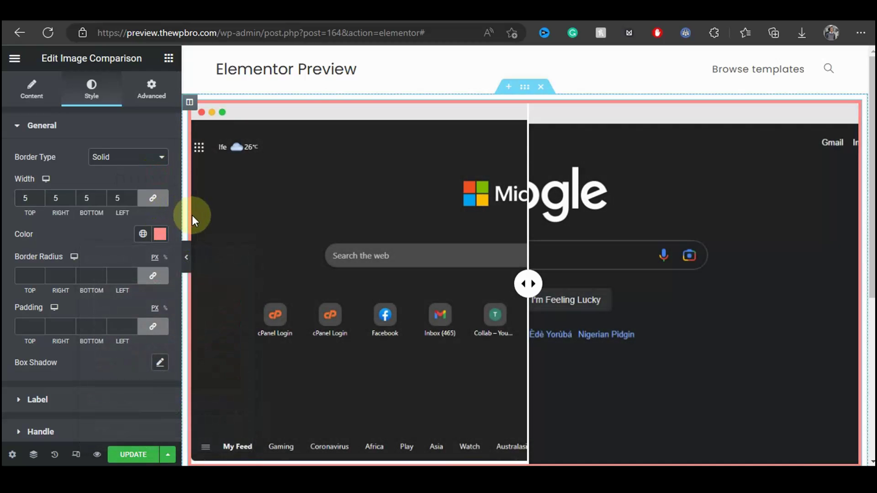
click(190, 254)
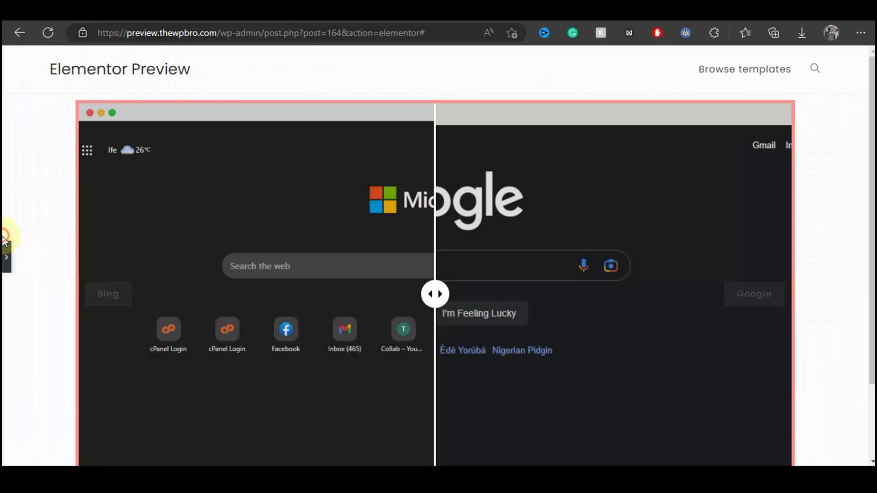
click(5, 255)
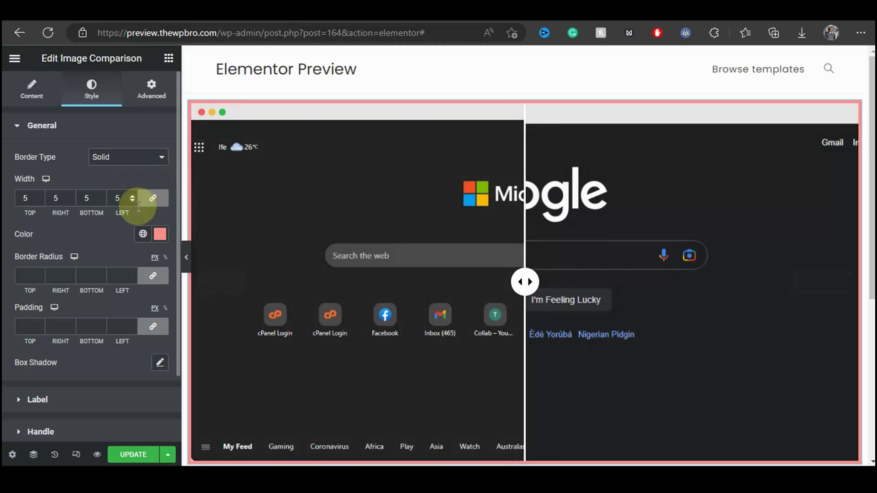
Step: Reset Border Type to Default and expand the Label style section
click(144, 162)
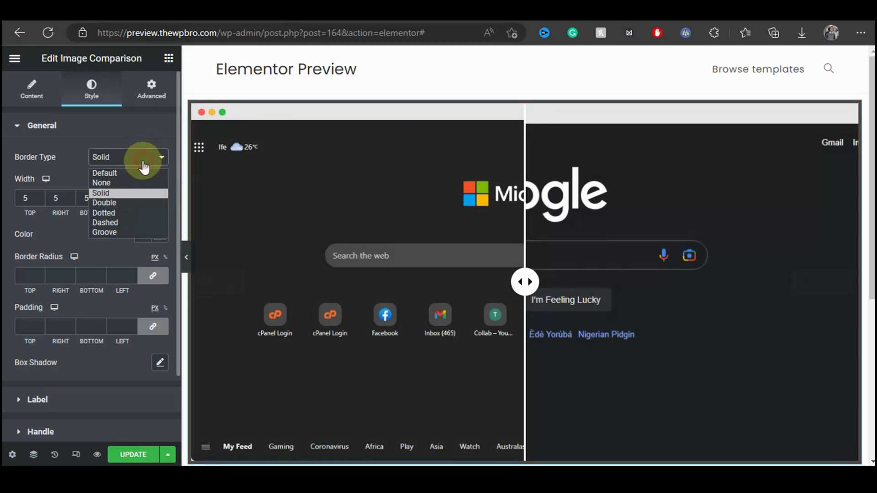
click(130, 176)
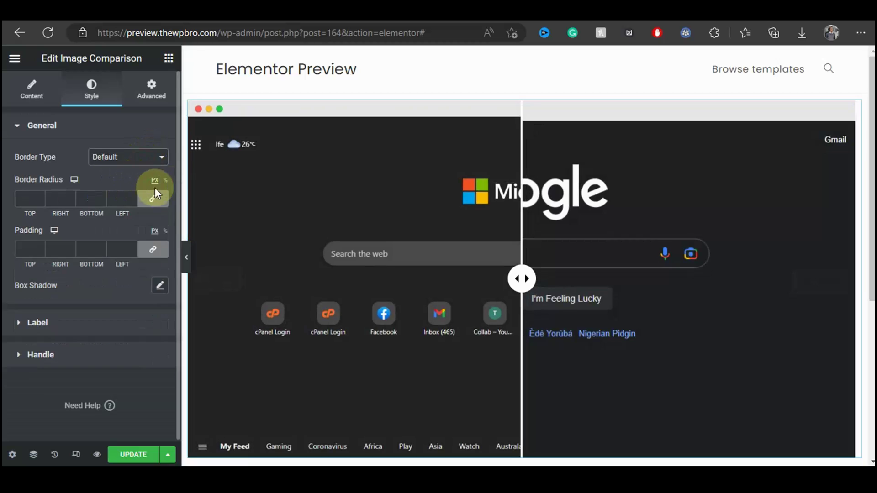
click(188, 258)
click(4, 258)
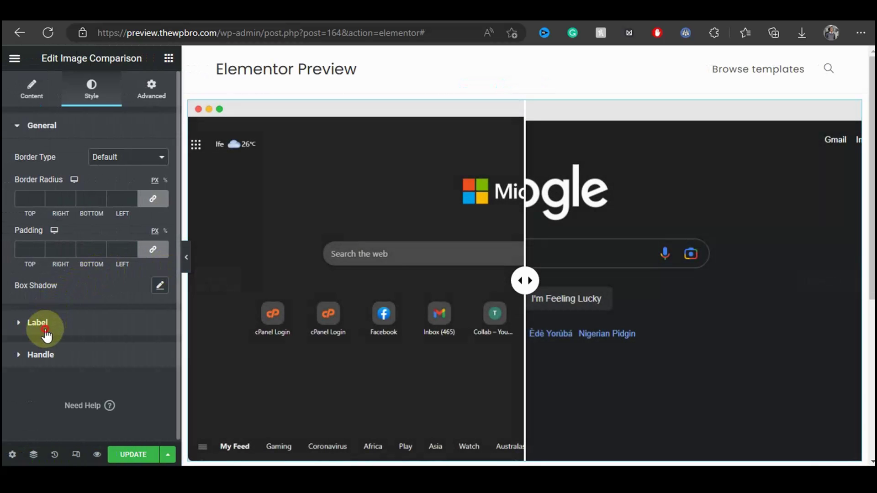
click(45, 330)
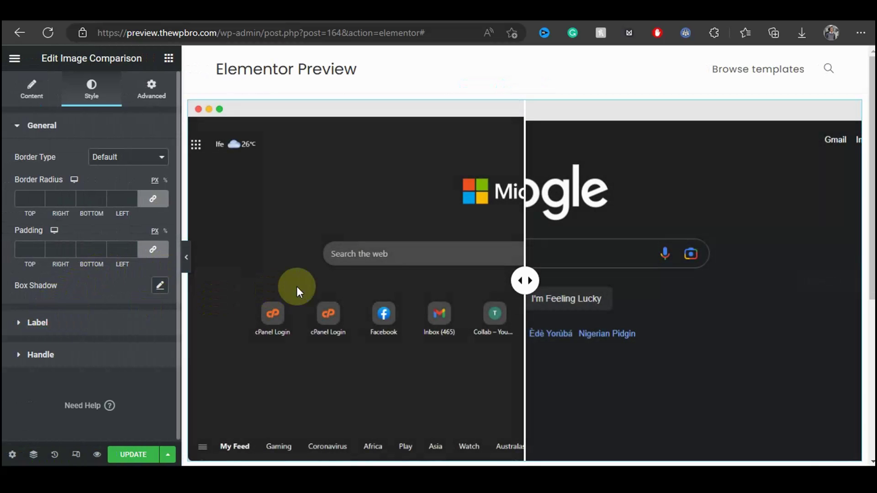
Step: Set the Before (Bing) label text colour to red #E80303
scroll(224, 214, down, 1)
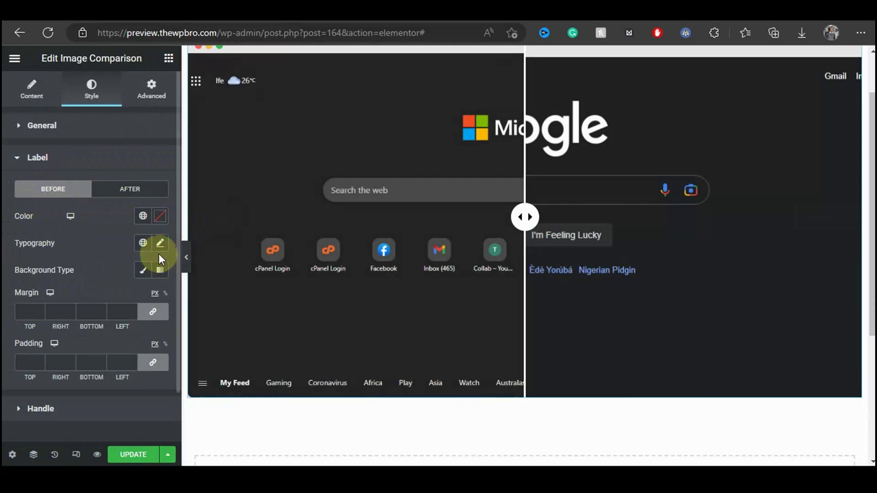
click(161, 216)
text(#F90909)
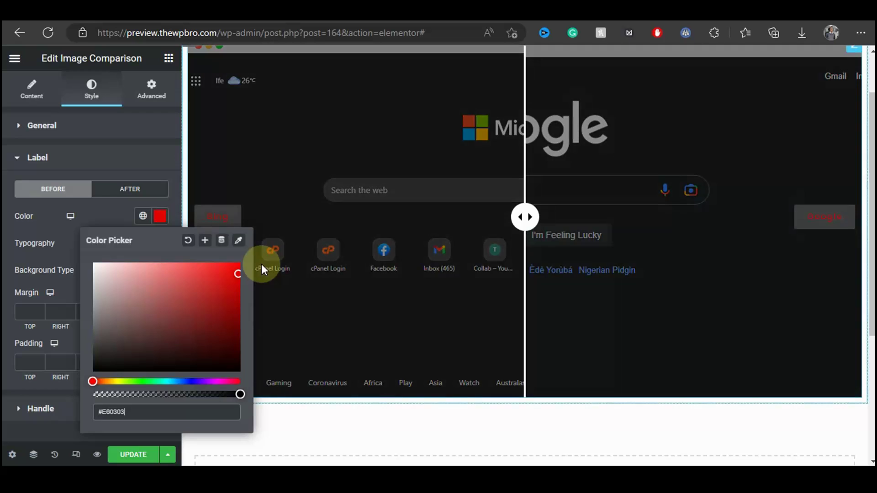
click(92, 234)
click(104, 217)
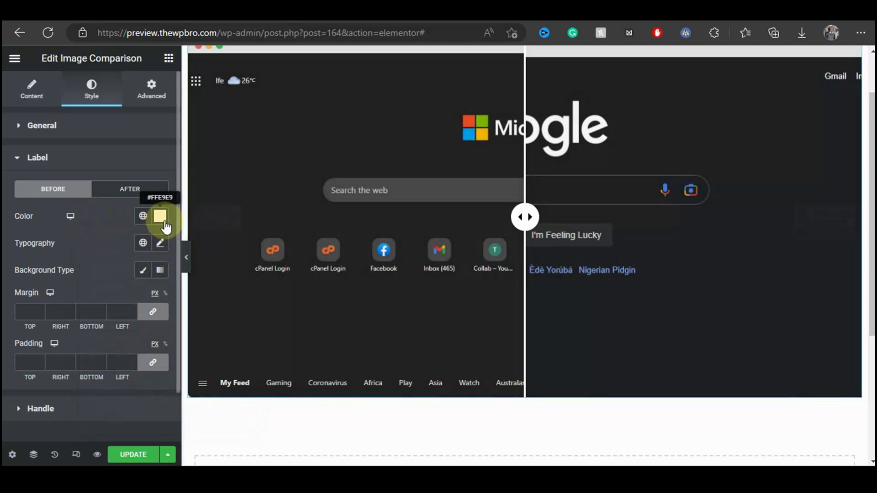
click(159, 216)
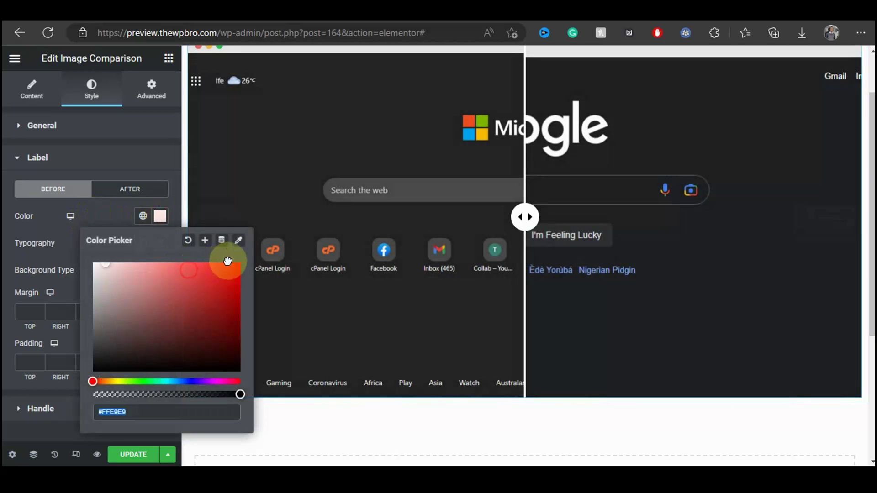
click(160, 165)
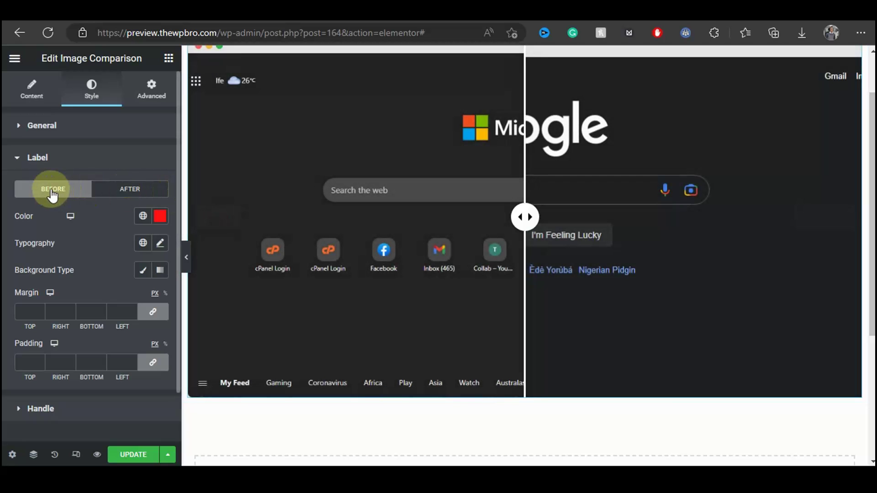
Step: Set the After (Google) label text colour to light pink #FFB1F1
mouse_move(306, 183)
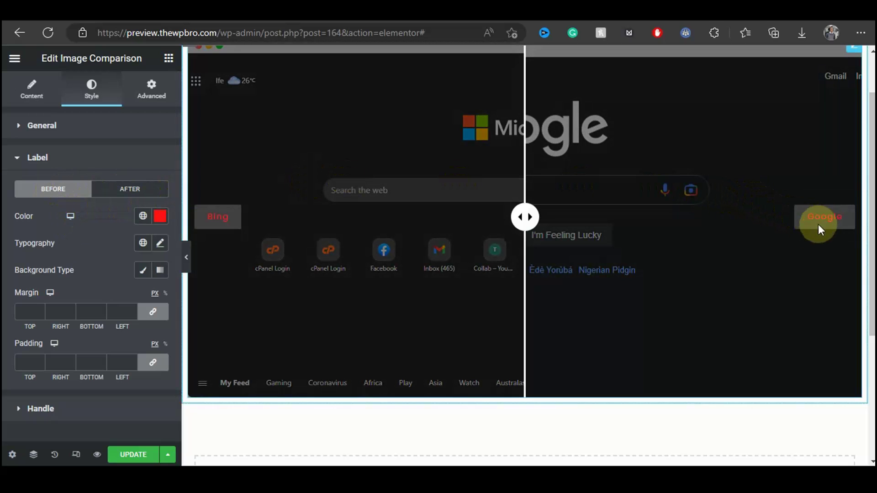
click(145, 190)
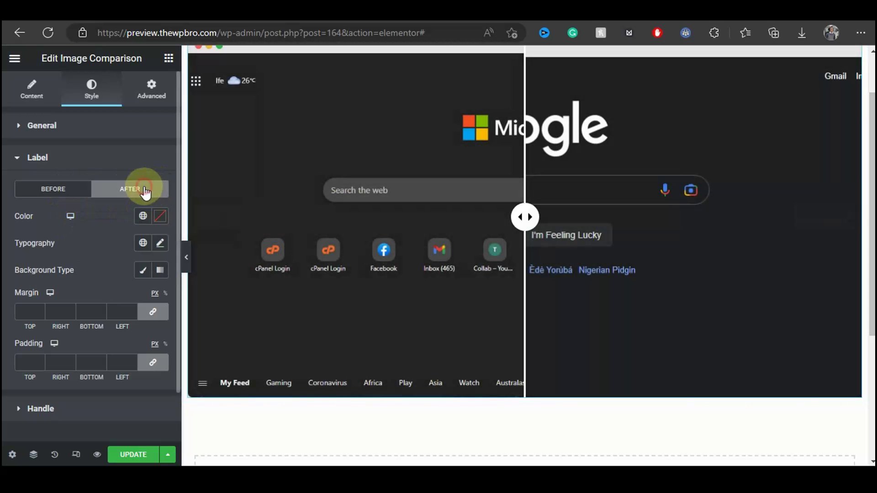
click(160, 215)
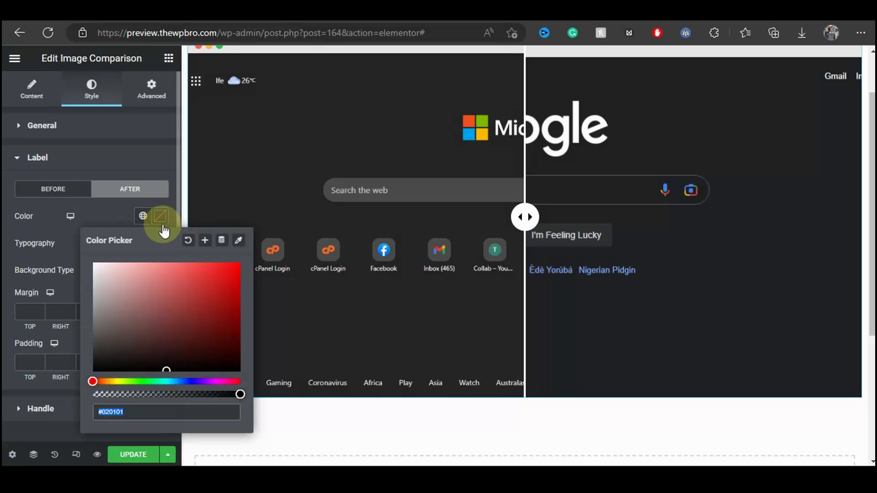
click(219, 381)
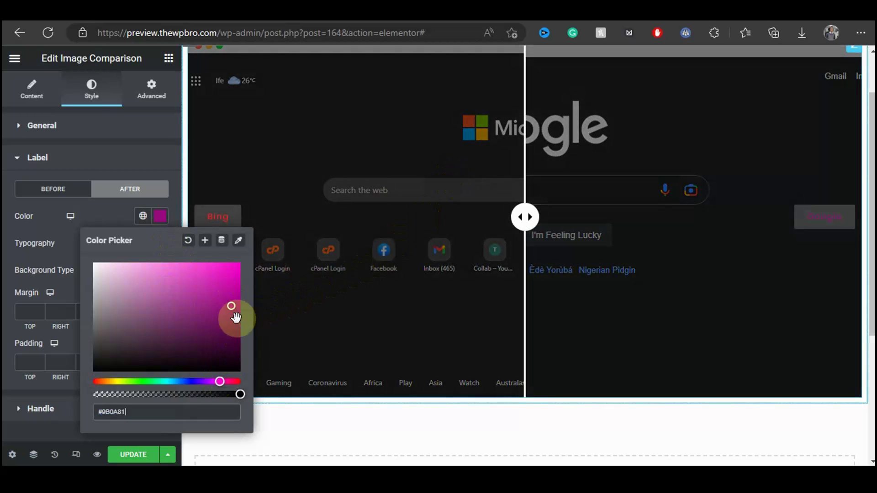
drag(236, 317, 138, 263)
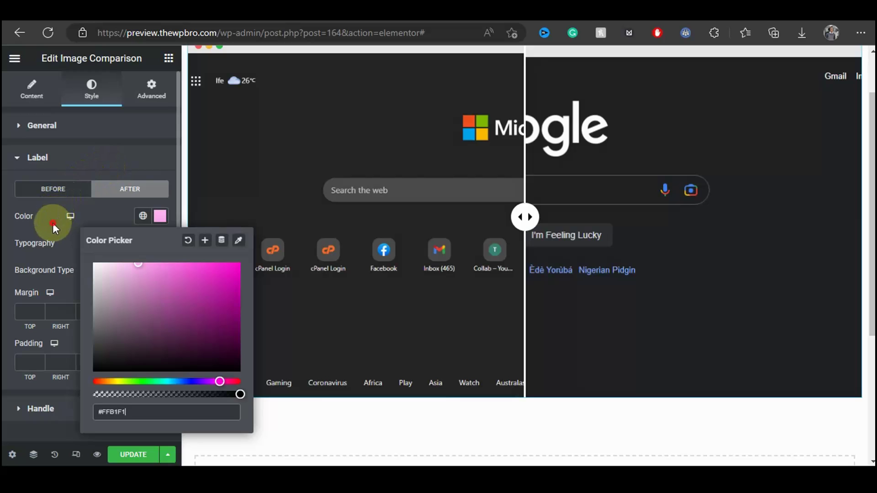
click(53, 223)
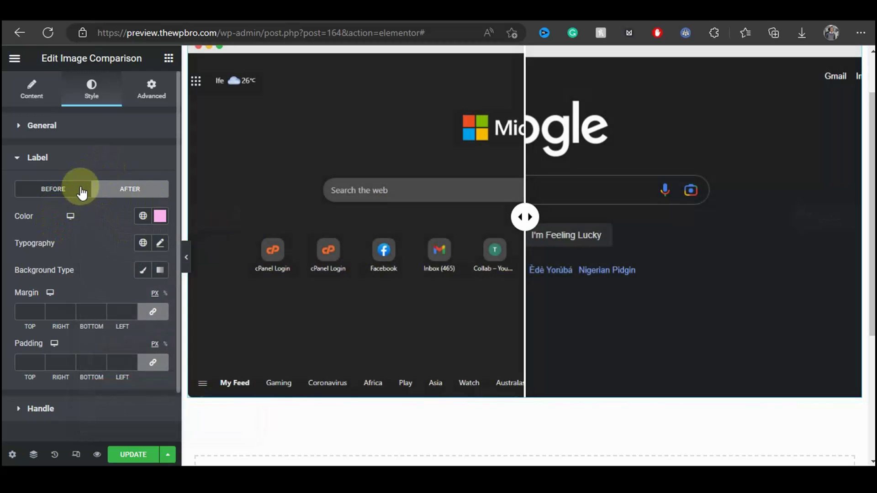
click(82, 189)
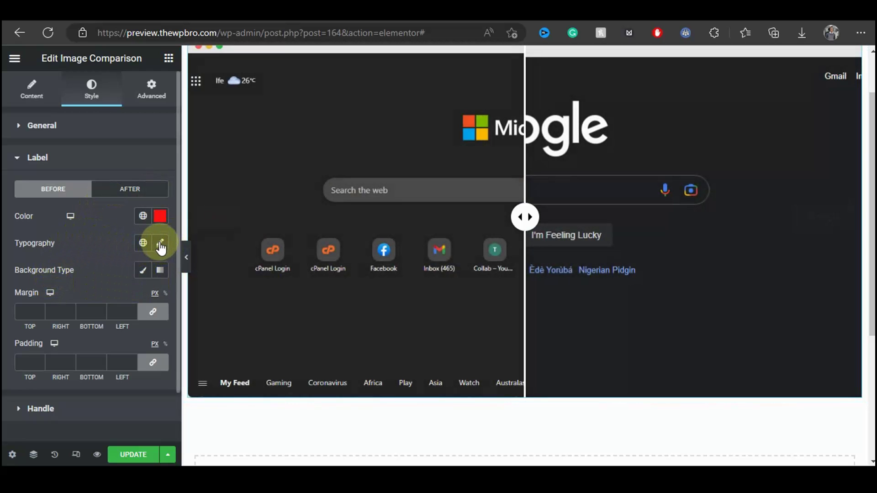
Step: Leave the label typography Transform at Default
click(160, 247)
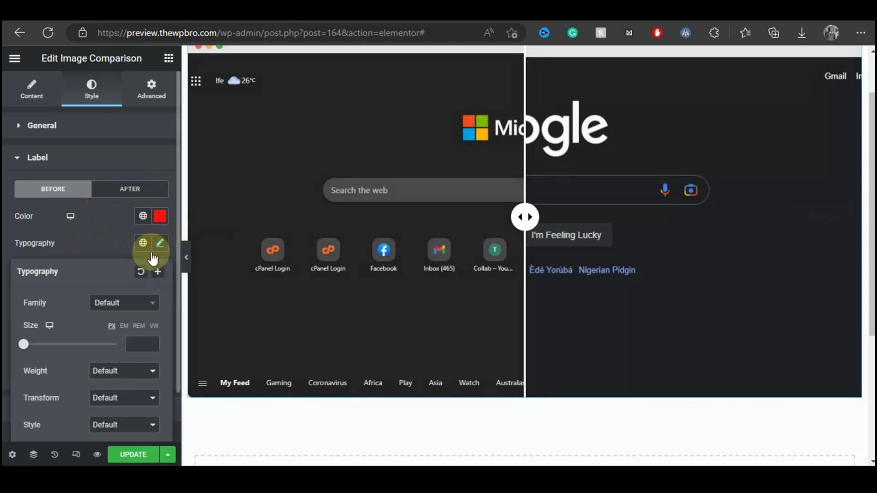
scroll(117, 308, down, 3)
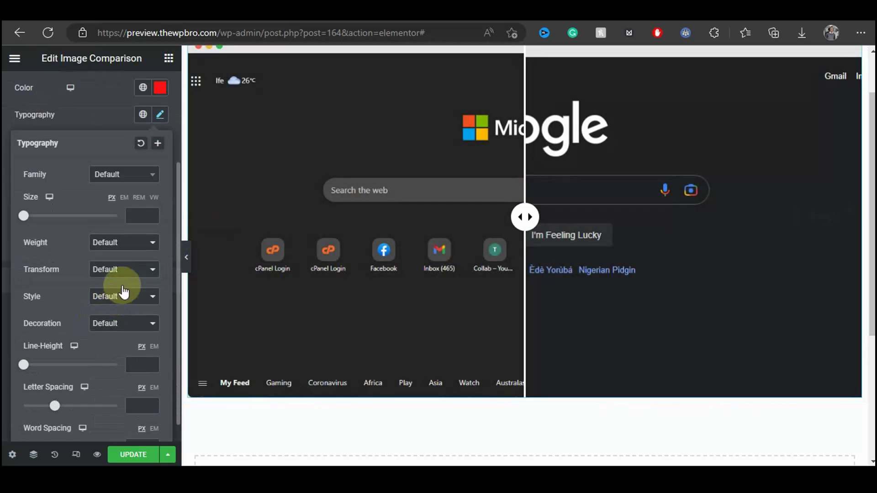
scroll(116, 257, down, 1)
click(114, 246)
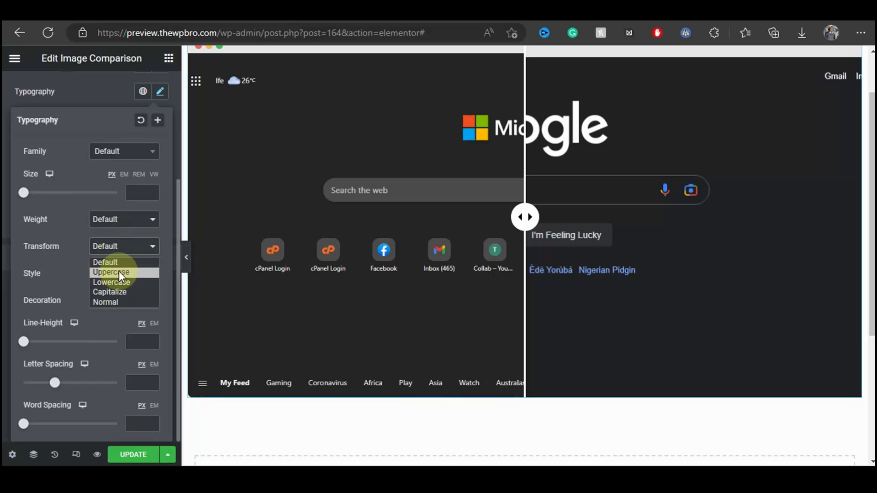
click(64, 270)
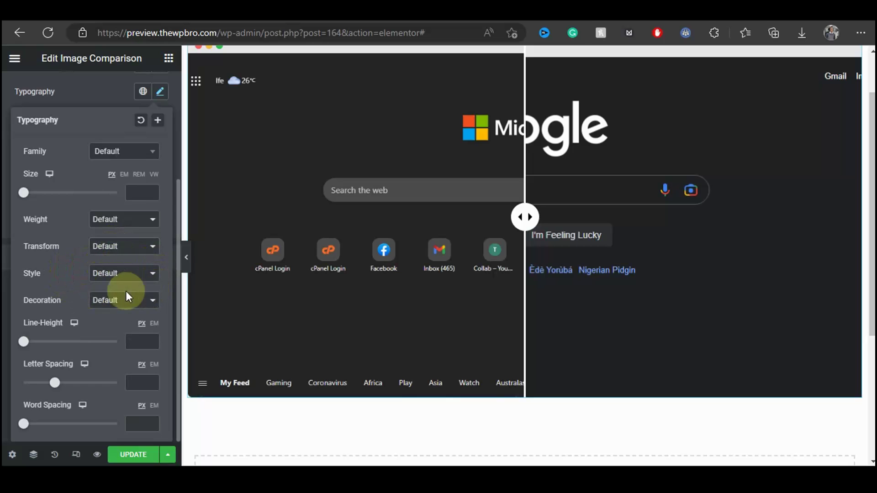
scroll(123, 297, up, 6)
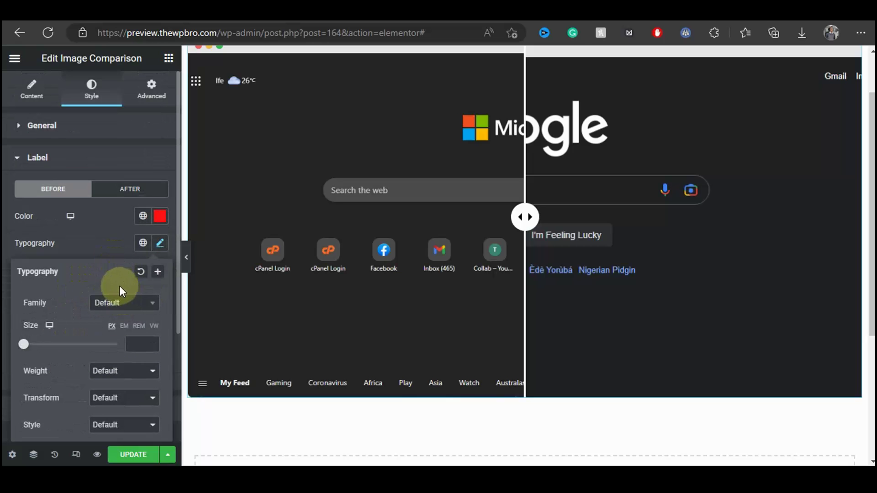
click(91, 243)
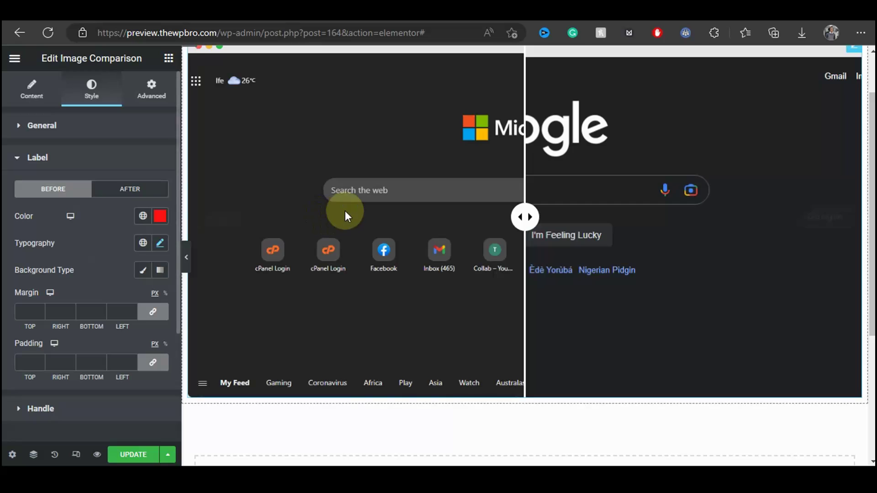
Step: Give the Bing label a Classic background type with a white colour
mouse_move(254, 220)
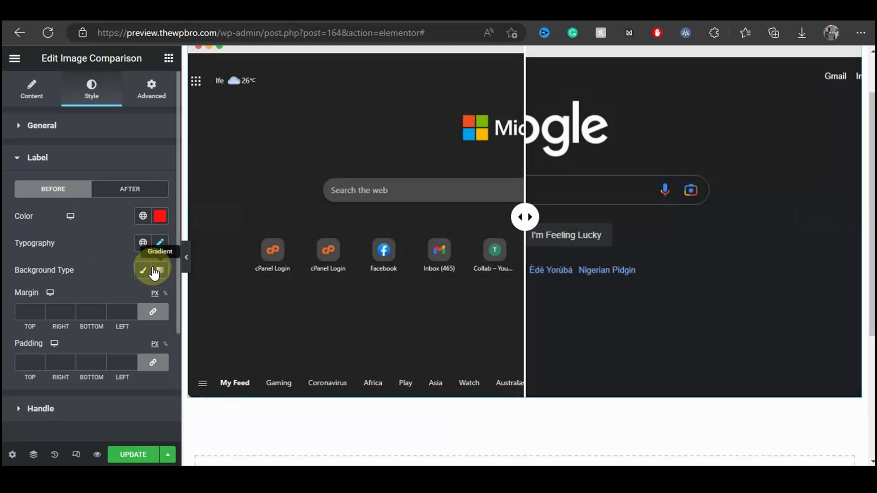
click(142, 270)
click(160, 297)
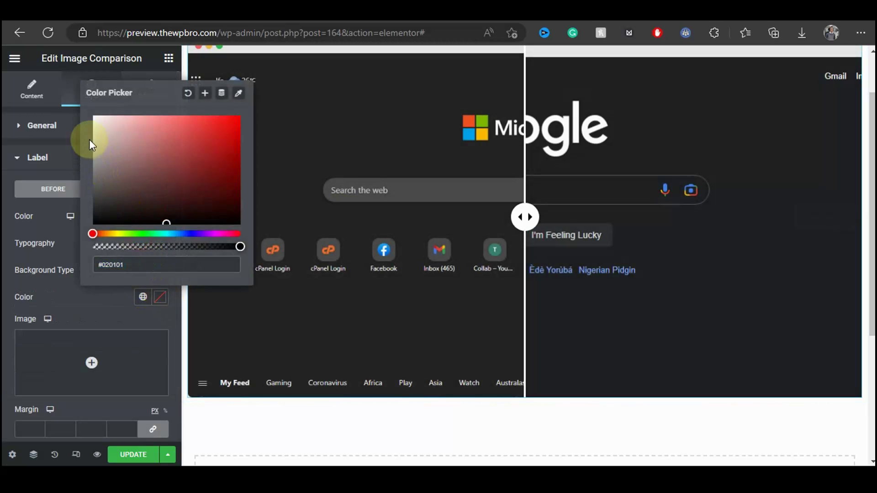
click(103, 127)
click(66, 274)
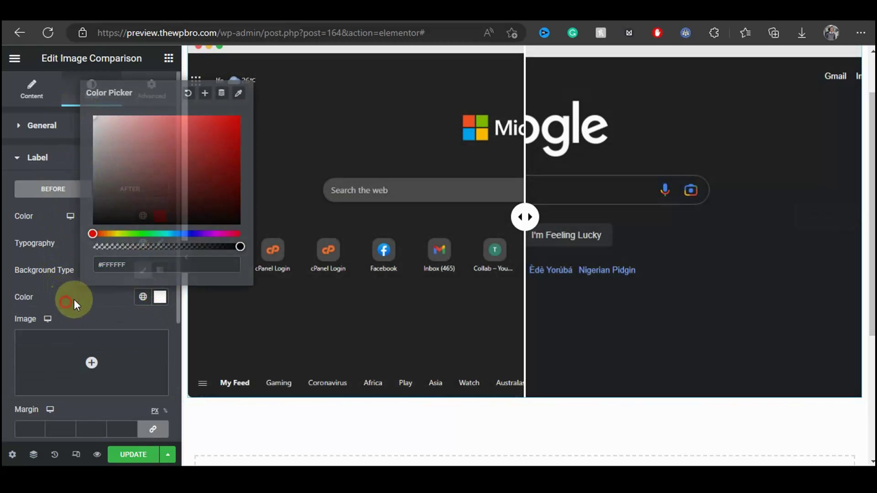
Step: Select the Bing label's top padding field and review the label settings
mouse_move(234, 222)
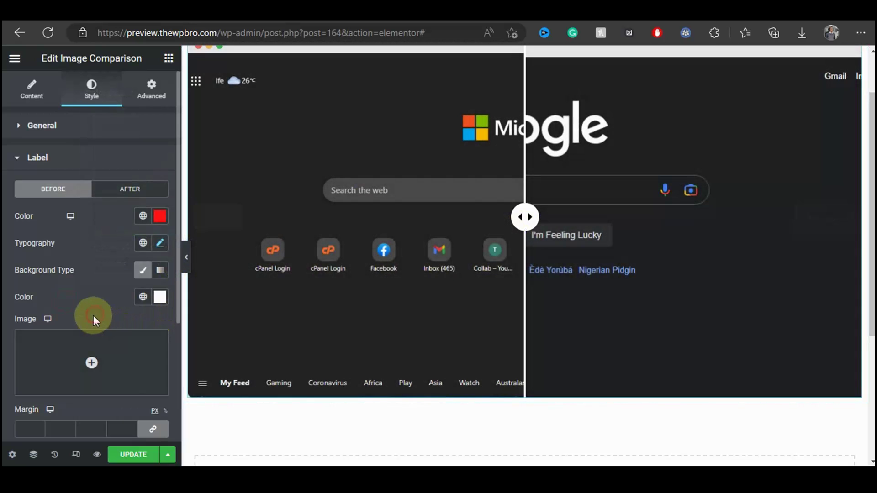
scroll(84, 327, down, 3)
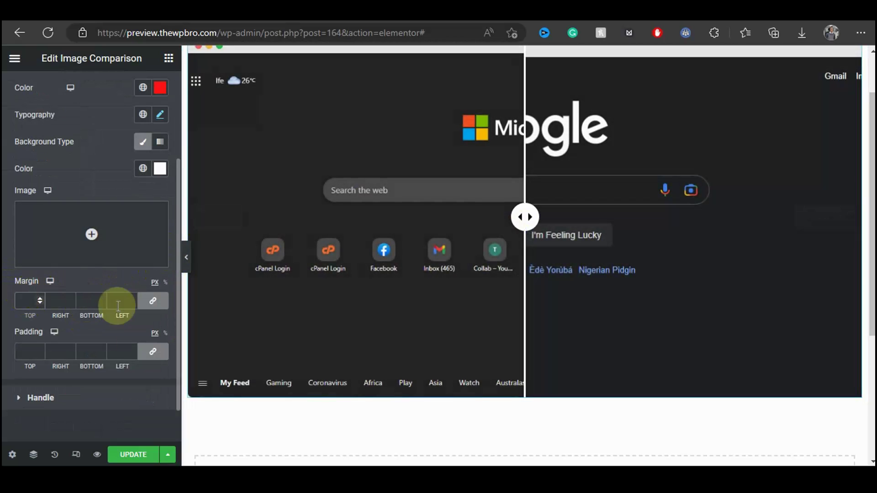
click(25, 351)
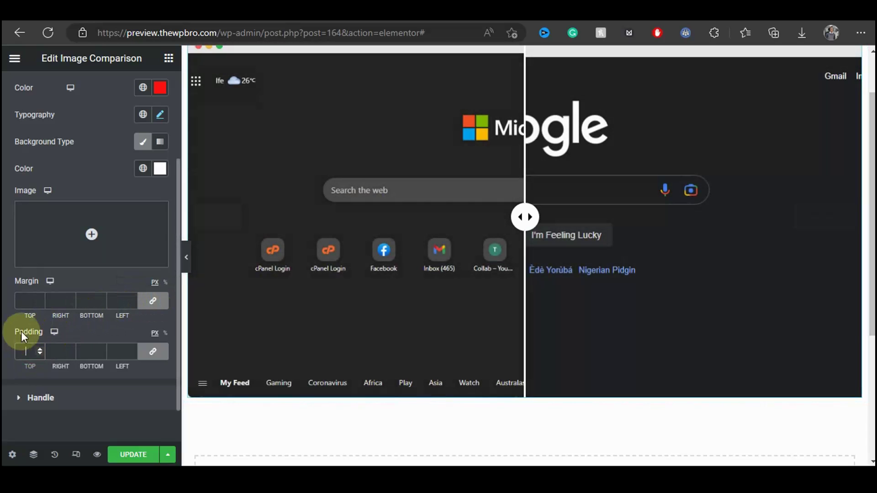
scroll(49, 274, up, 3)
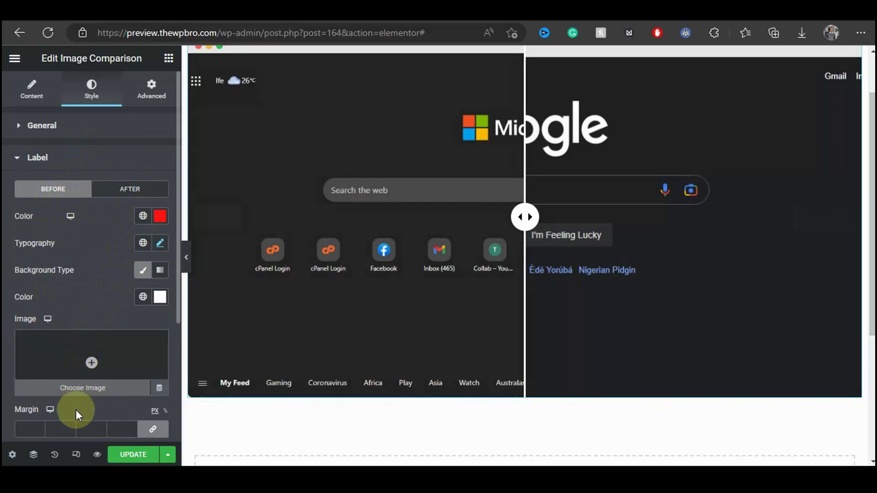
mouse_move(264, 251)
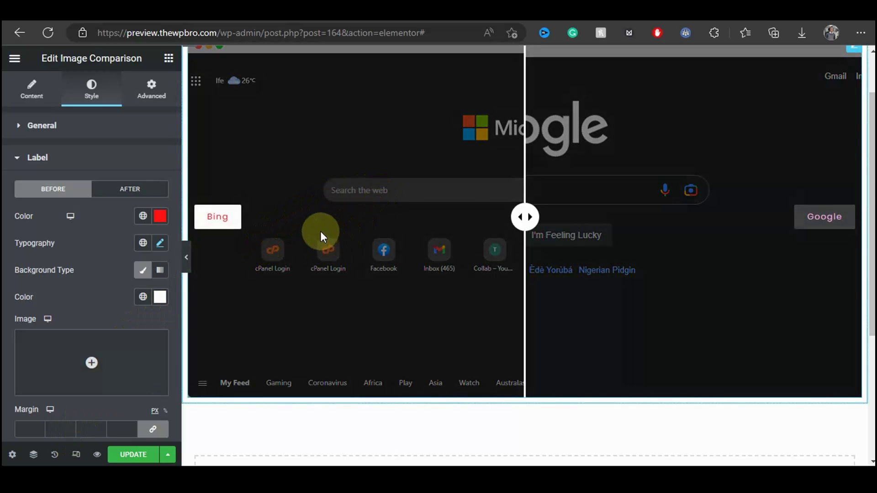
scroll(322, 223, up, 2)
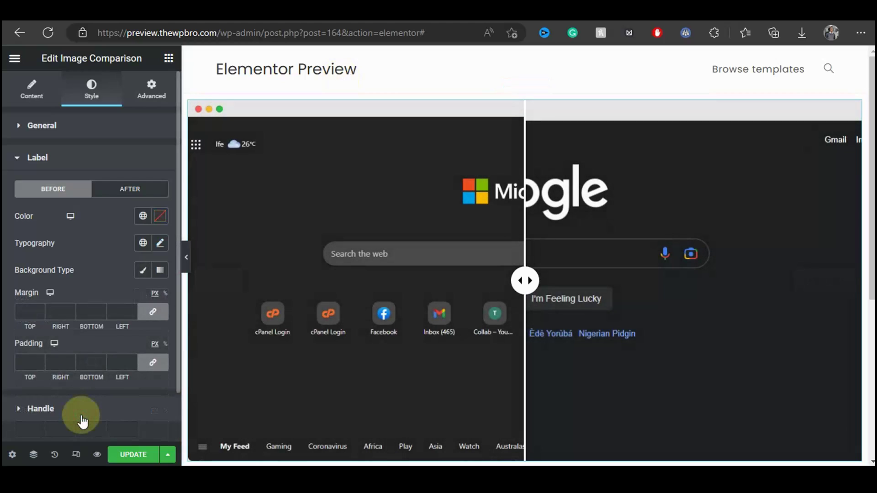
Step: Select the comparison handle and set its control width to 66 and height to 65
click(81, 415)
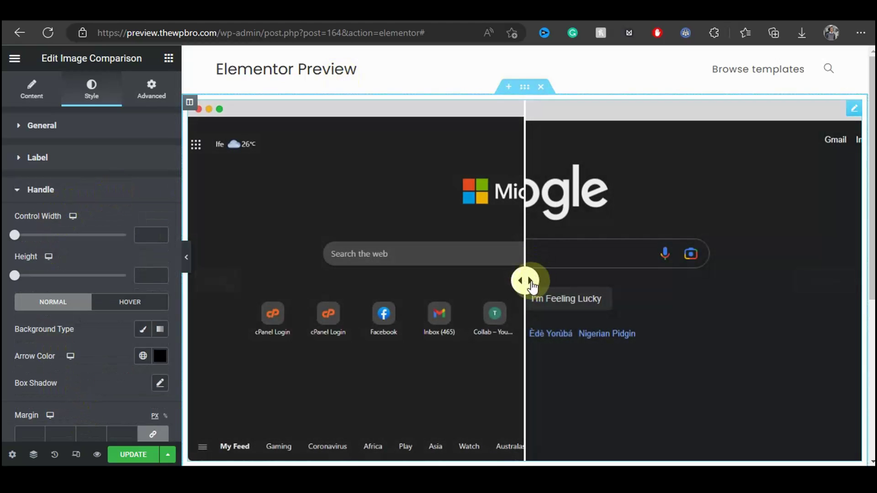
click(532, 282)
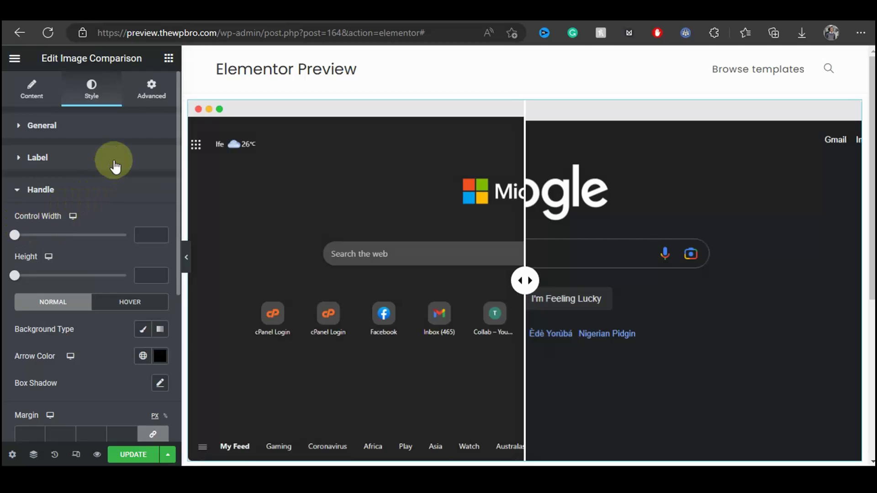
scroll(113, 164, down, 3)
drag(51, 106, 77, 107)
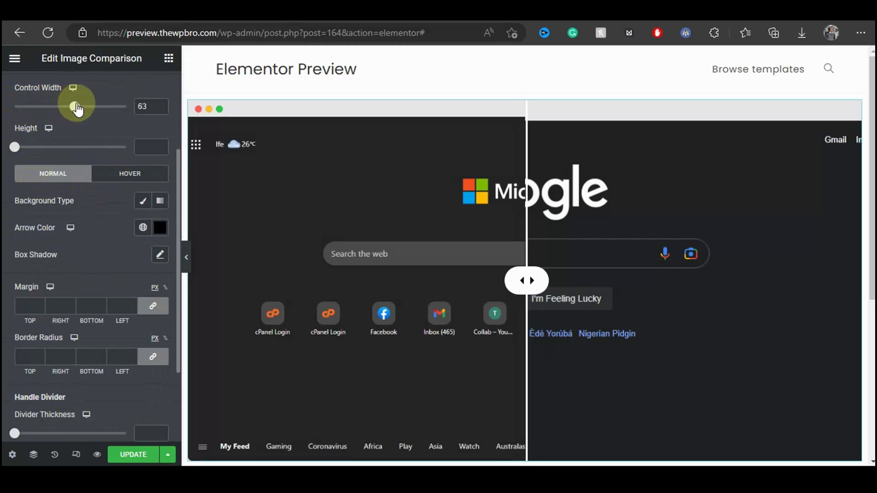
drag(15, 146, 77, 147)
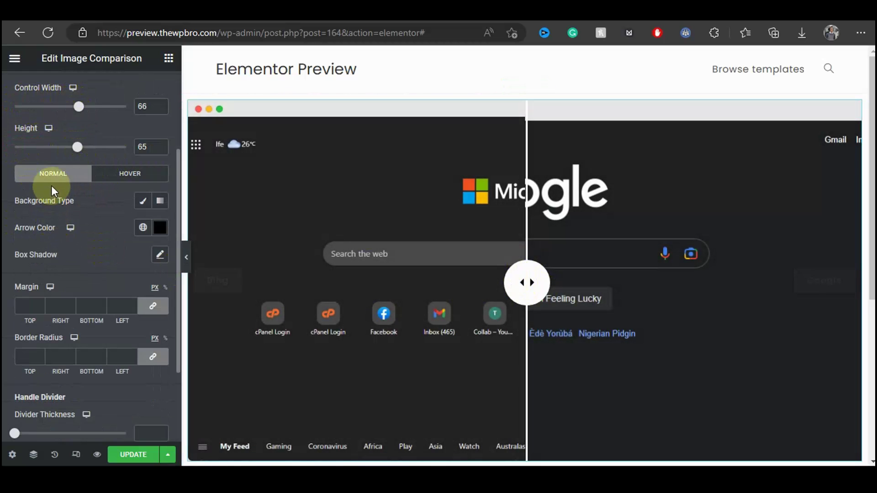
Step: Give the handle a classic red (#EF0F0F) background
click(147, 206)
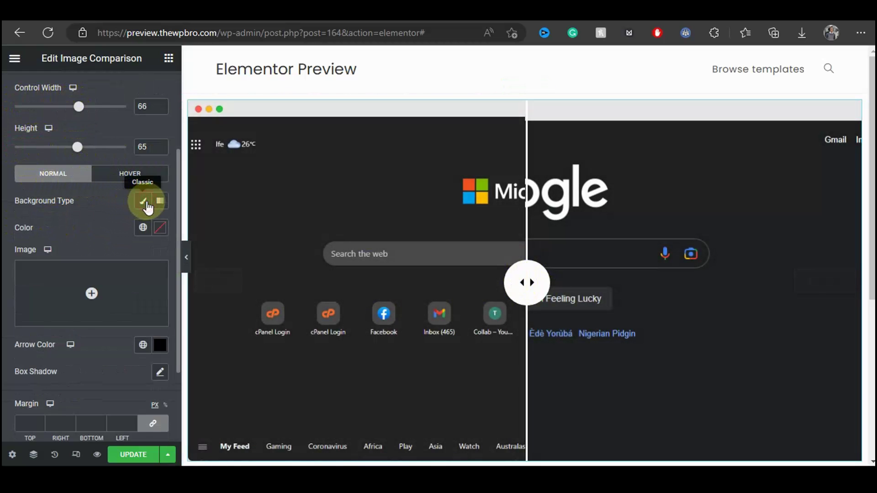
click(160, 227)
click(230, 281)
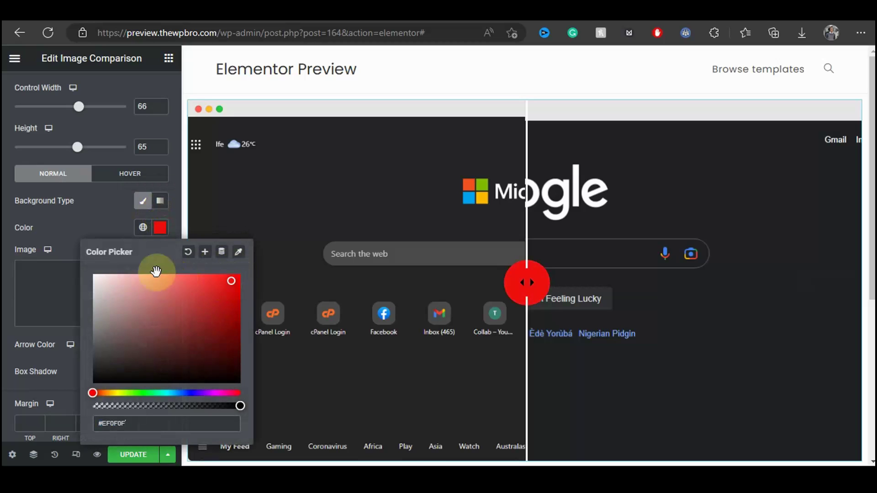
click(89, 221)
Step: Make the handle arrows white (#FFFFFF)
scroll(127, 248, down, 2)
scroll(127, 248, down, 2)
click(160, 217)
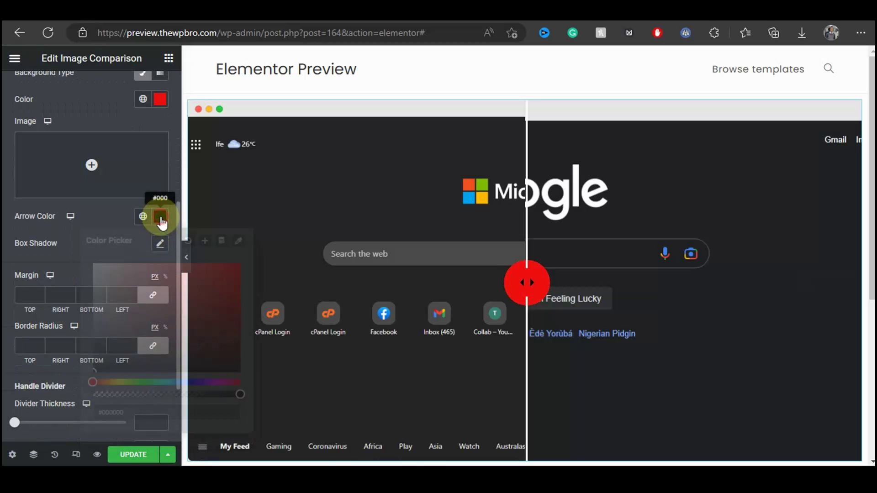
drag(88, 259, 82, 255)
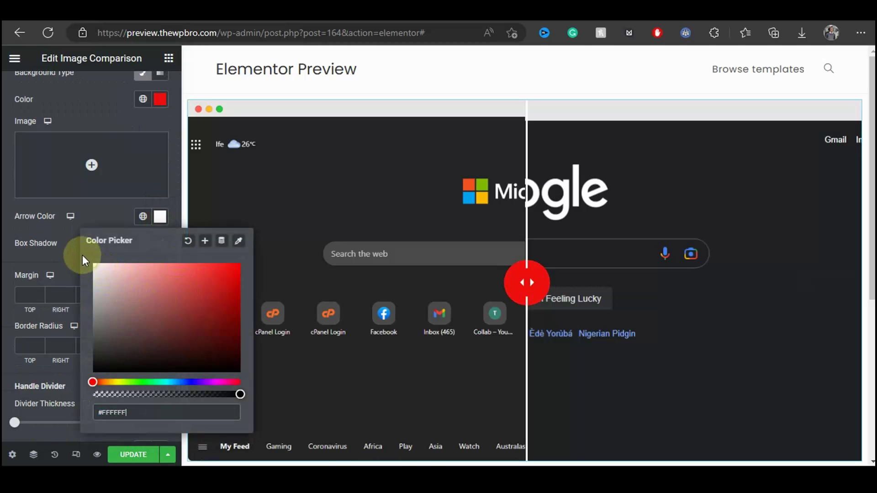
click(72, 234)
click(160, 246)
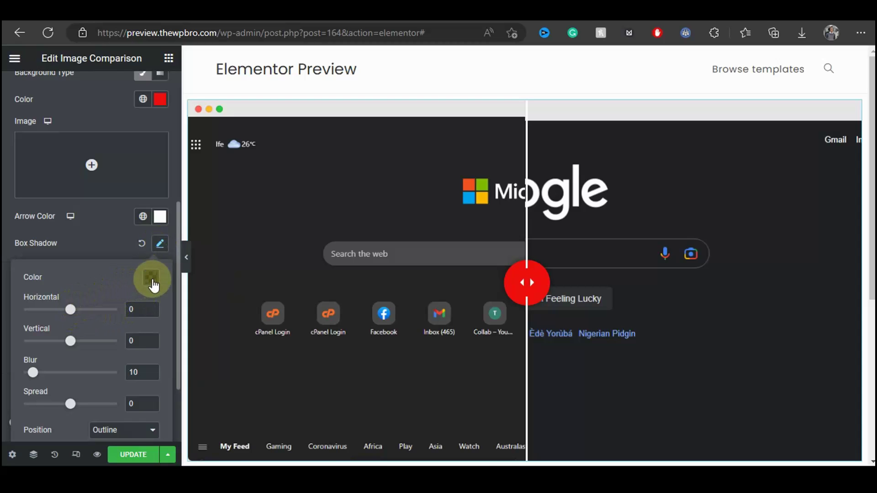
Step: Offset the handle's box shadow 30 horizontally and 5 vertically
drag(71, 309, 85, 307)
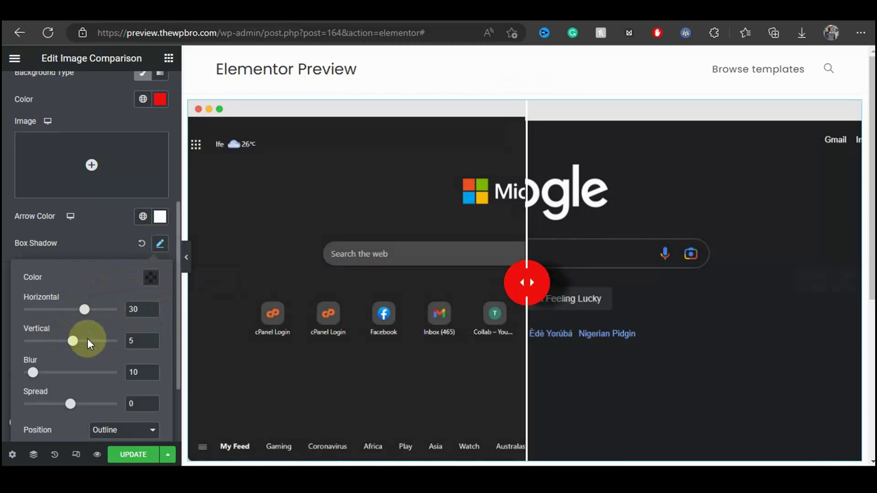
drag(75, 345, 79, 312)
click(103, 245)
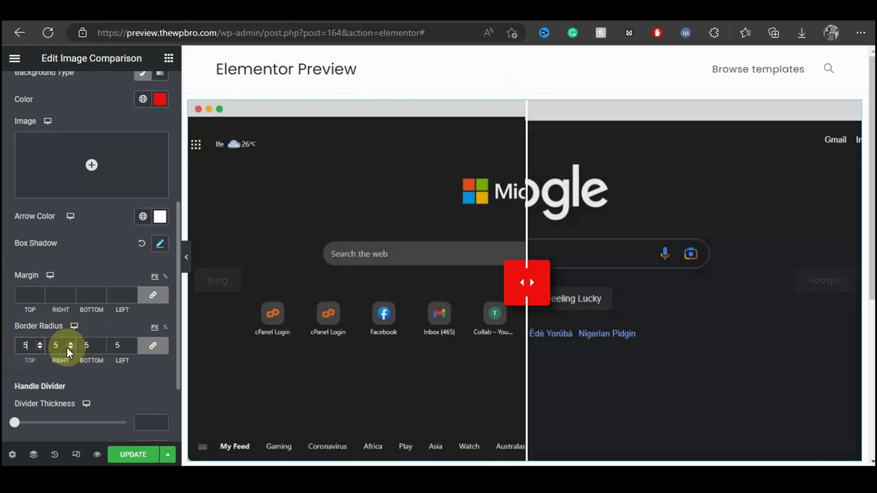
scroll(66, 347, down, 2)
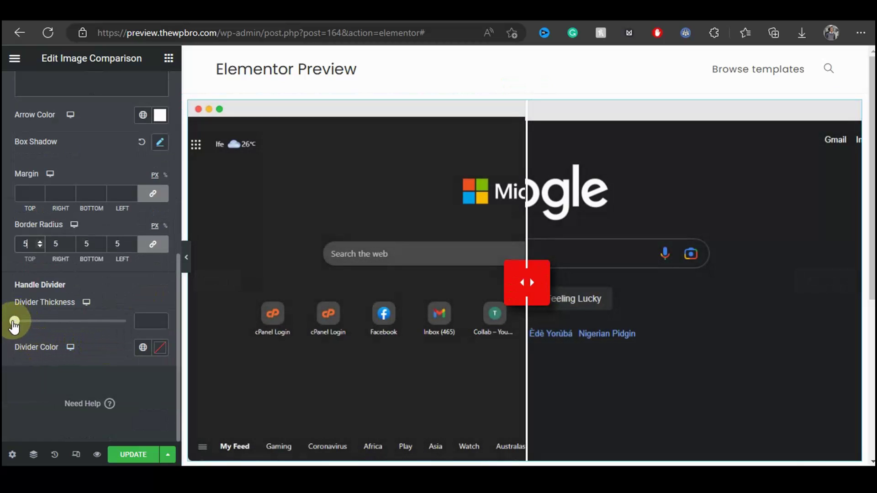
Step: Set the handle divider thickness to 6 and its colour to blue (#0C17FF)
drag(14, 322, 76, 321)
key(ctrl+z)
click(160, 348)
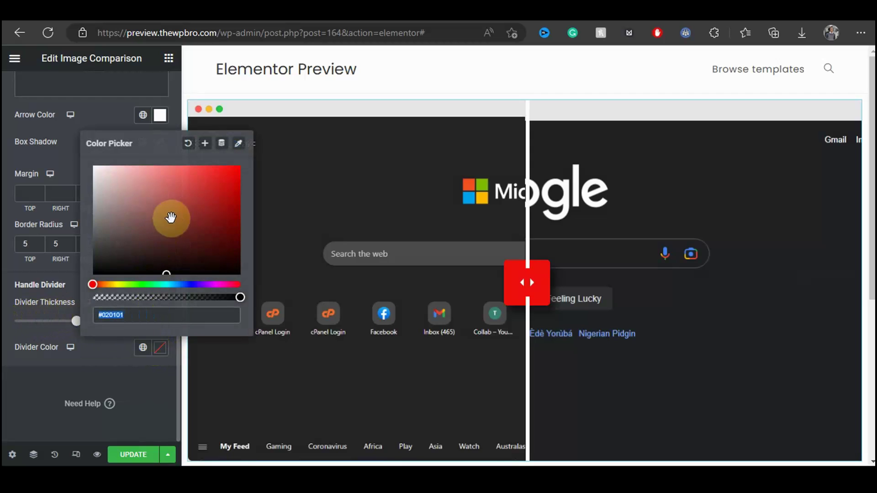
click(222, 165)
mouse_move(201, 207)
mouse_down()
mouse_move(157, 267)
mouse_move(128, 275)
mouse_up()
click(190, 284)
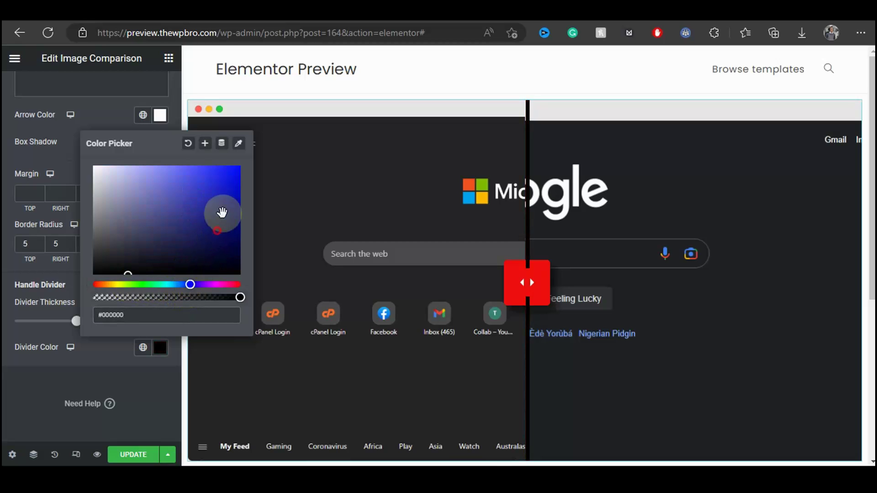
click(233, 168)
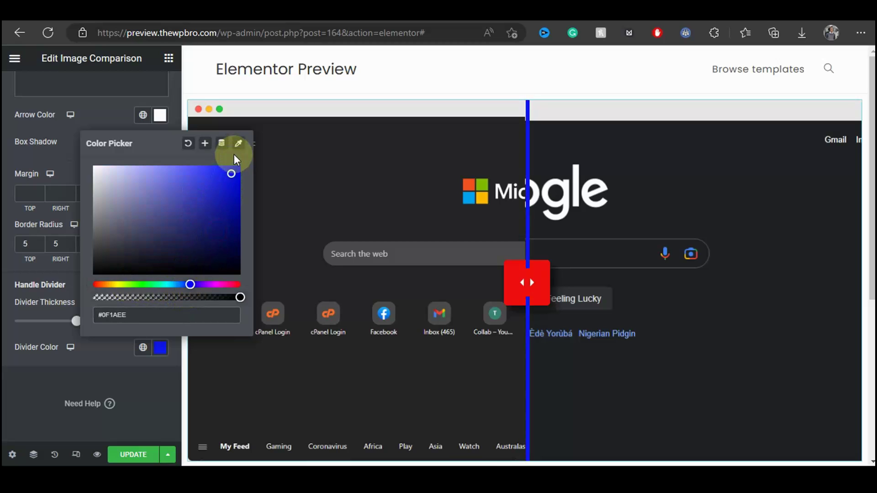
click(74, 376)
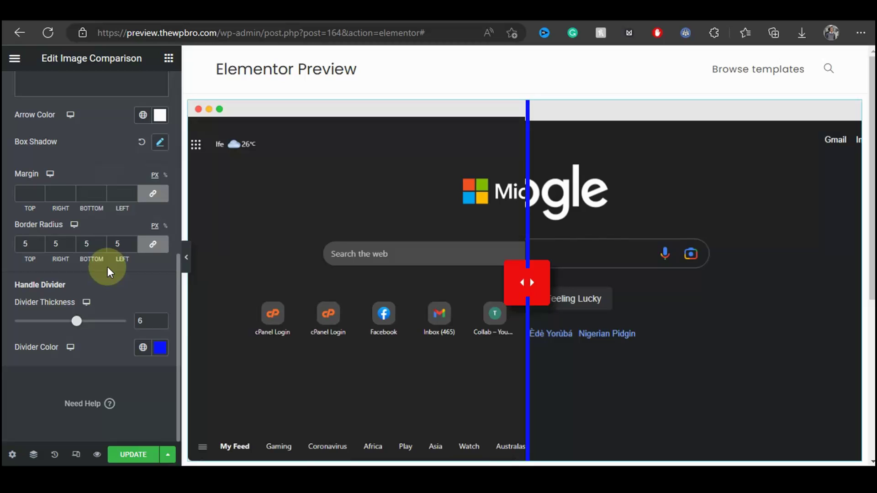
scroll(135, 235, up, 10)
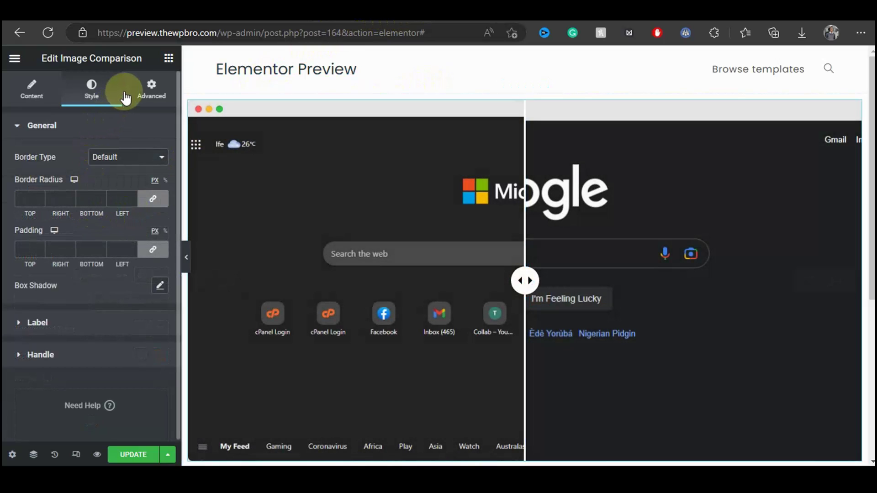
Step: Show the widget's Advanced settings and preview the comparison with the editor panel hidden
click(156, 91)
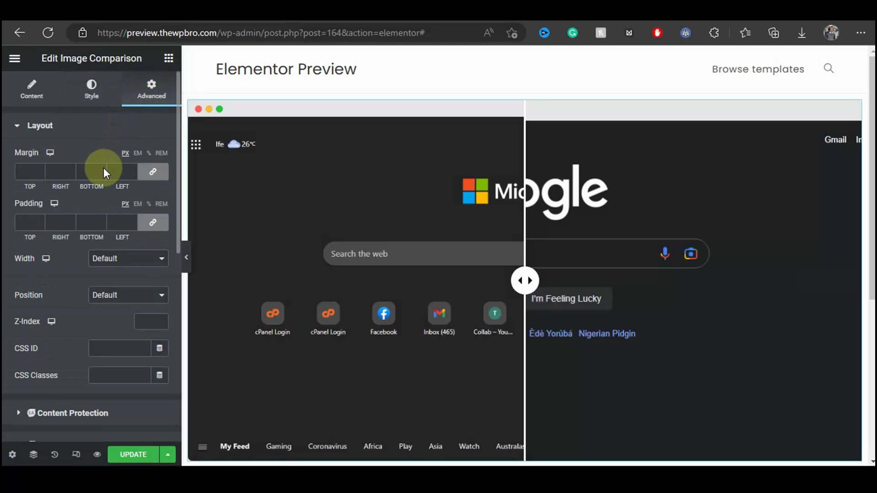
scroll(11, 201, down, 1)
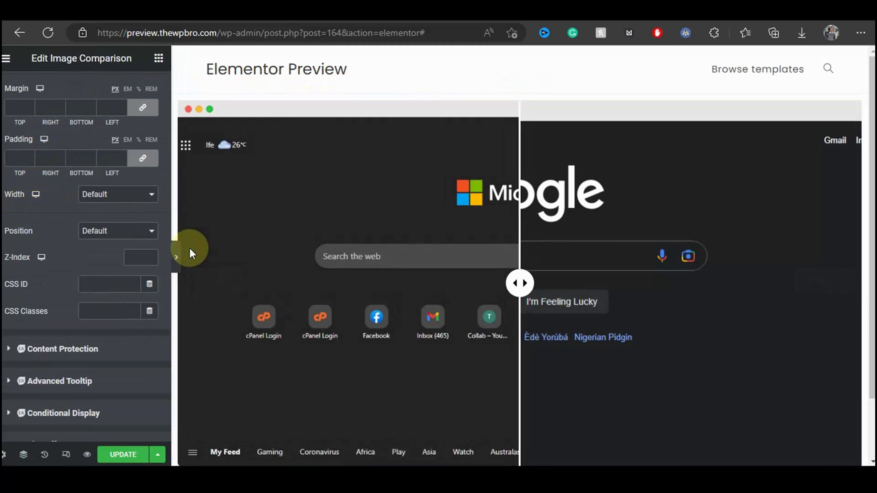
click(189, 255)
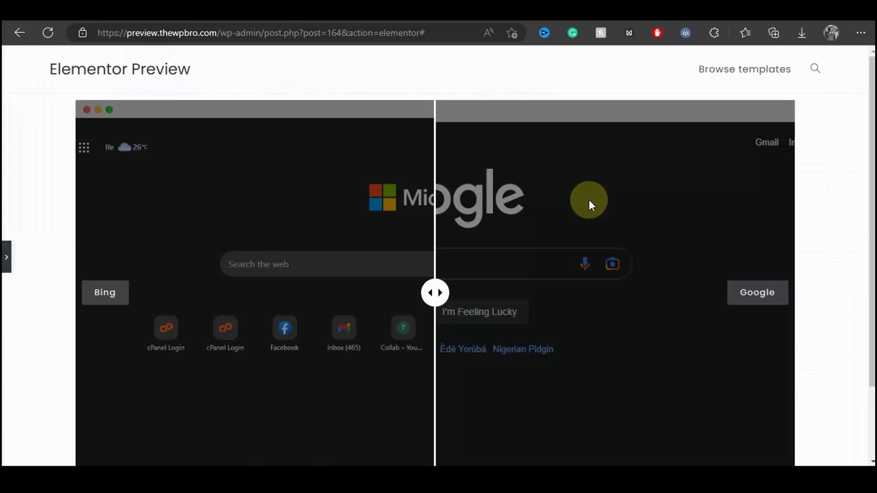
scroll(639, 183, down, 2)
scroll(402, 212, up, 2)
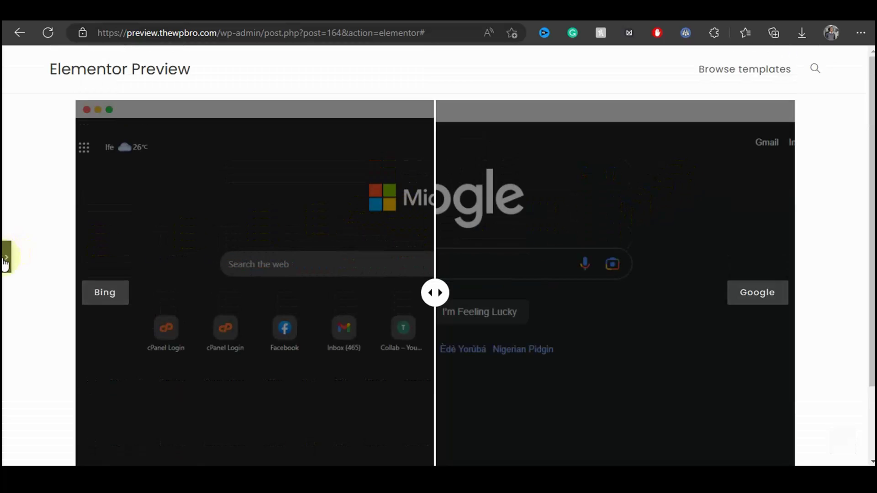
click(6, 256)
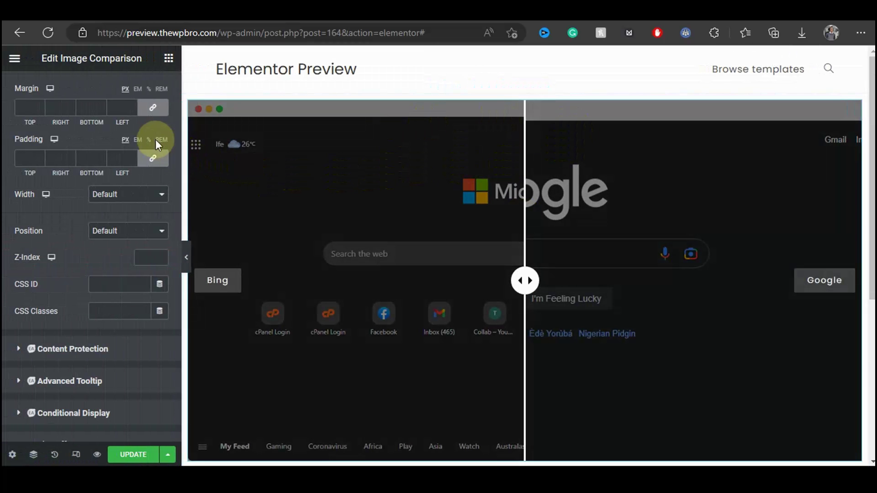
Step: Set 50 padding on all four sides, check it in preview, and update the page
click(21, 158)
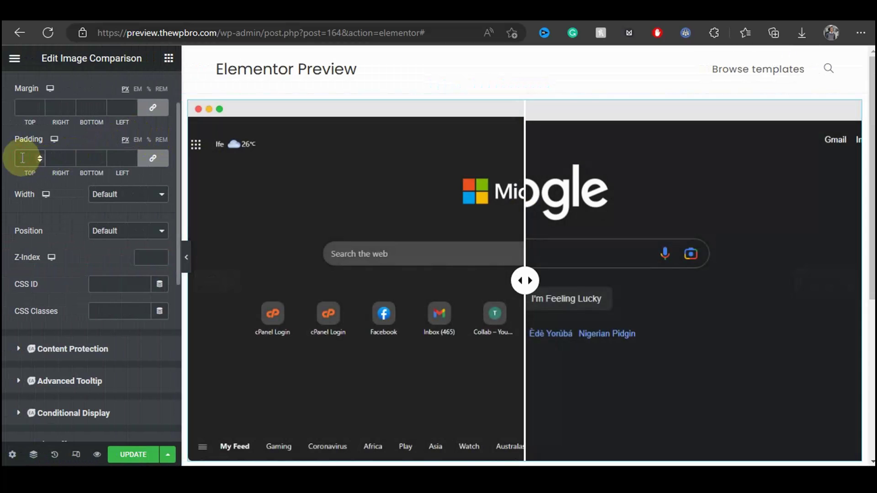
text(50)
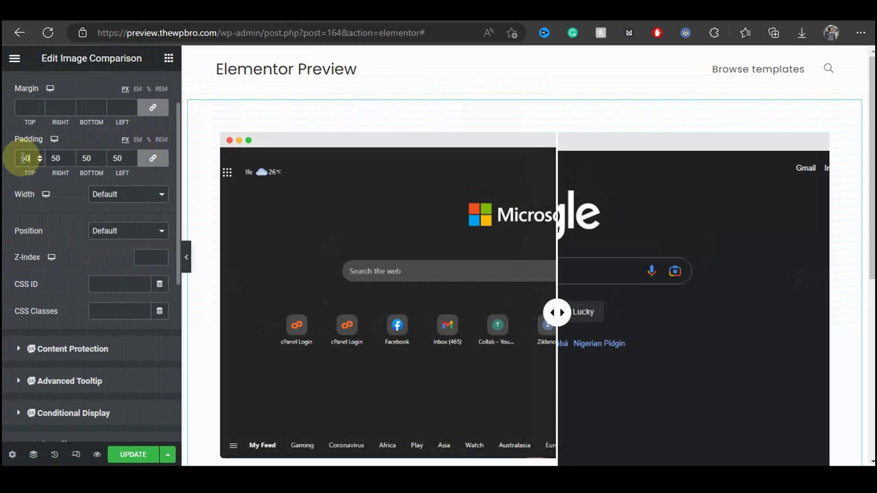
click(186, 255)
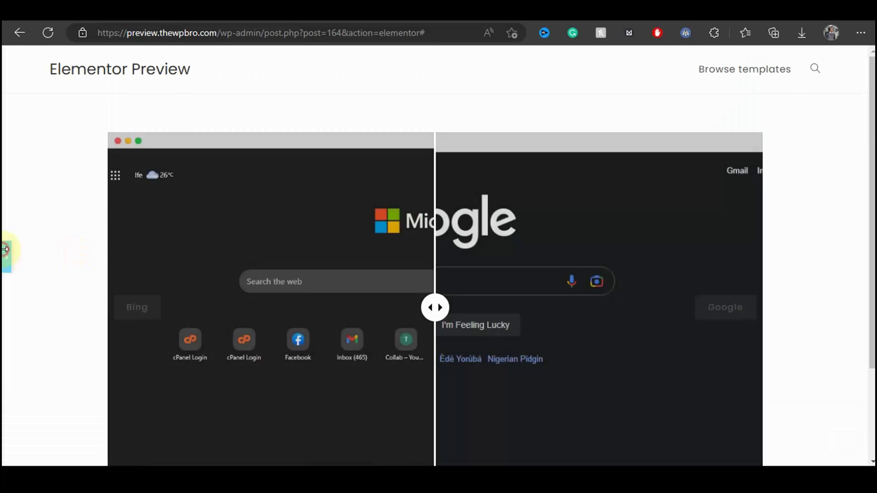
click(6, 250)
click(134, 455)
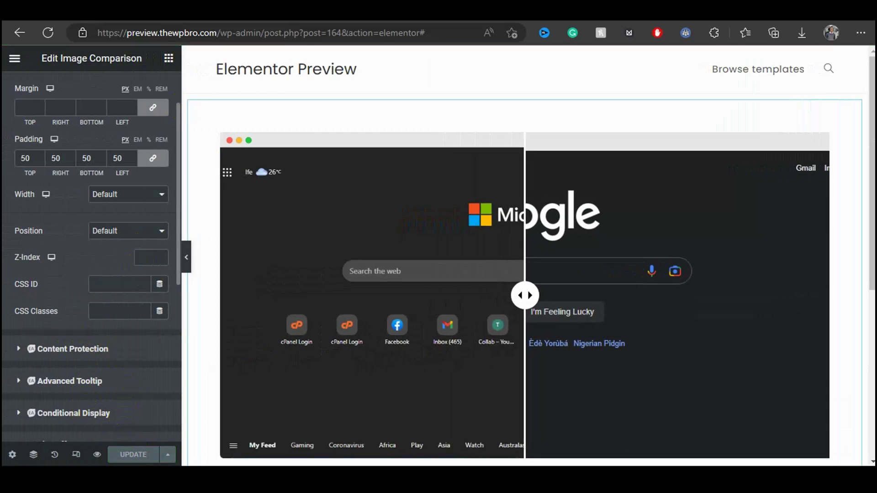
key(ctrl+Tab)
Step: Reload the live Image page and slide the comparison divider slightly left of centre
click(48, 33)
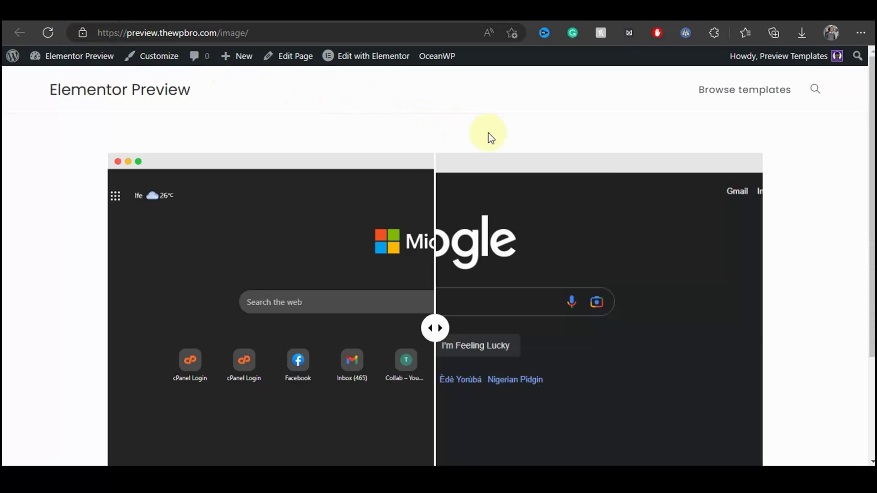
scroll(733, 154, down, 2)
scroll(723, 176, up, 2)
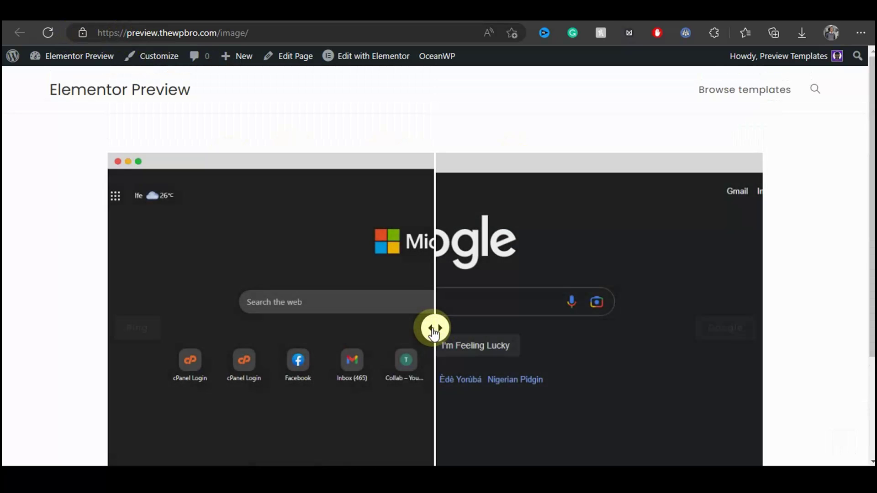
drag(434, 329, 426, 308)
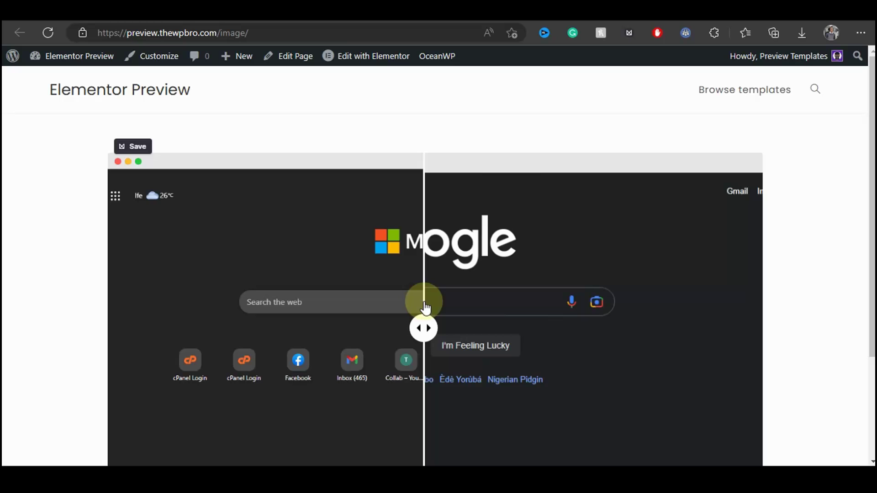